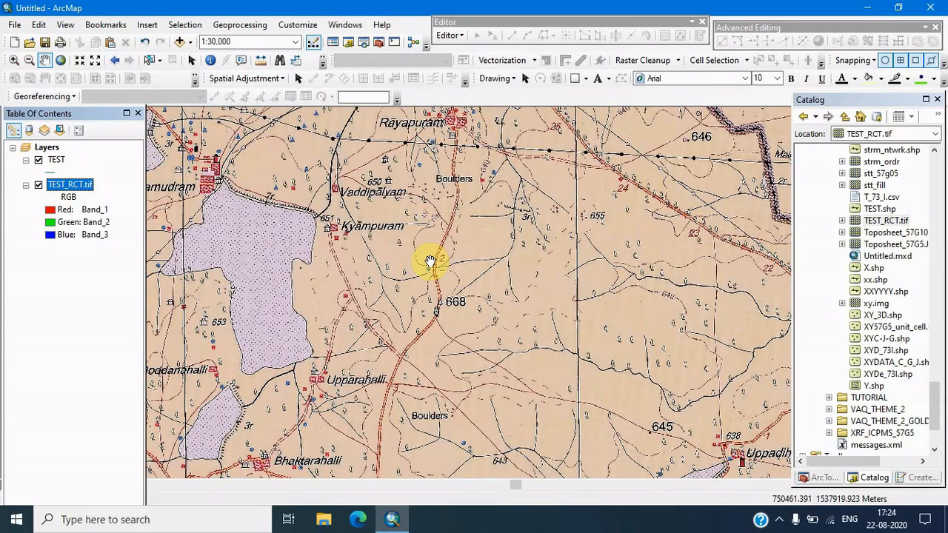
left_click_drag(511, 301, 493, 243)
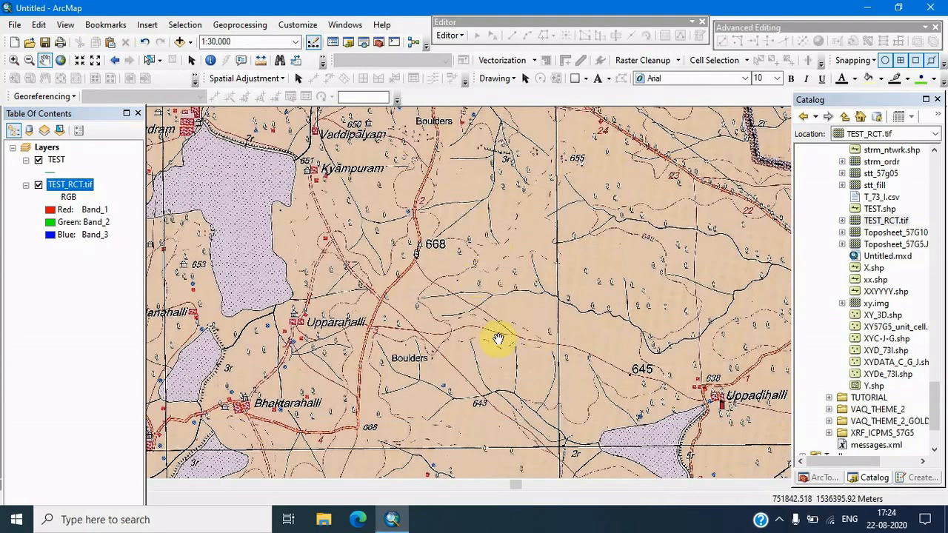
scroll(487, 313, "up", 3)
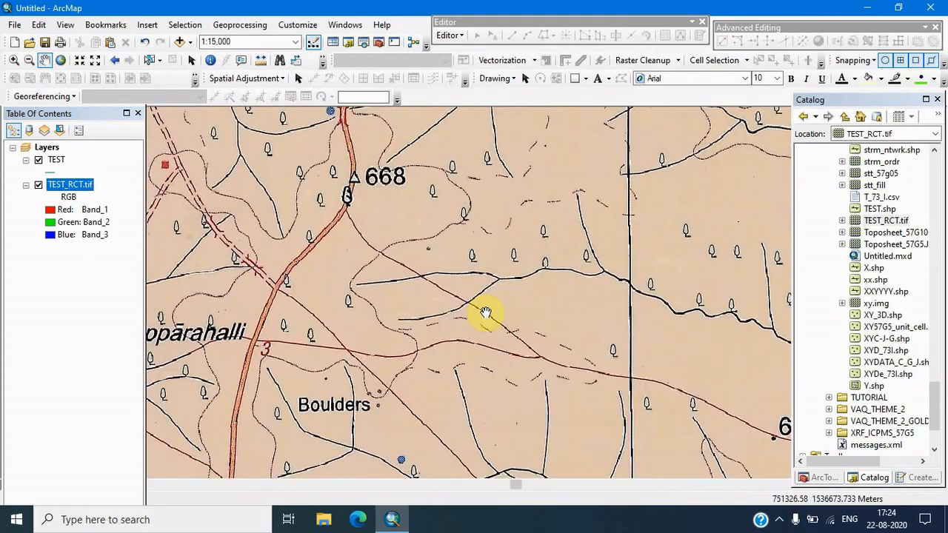
scroll(485, 313, "down", 2)
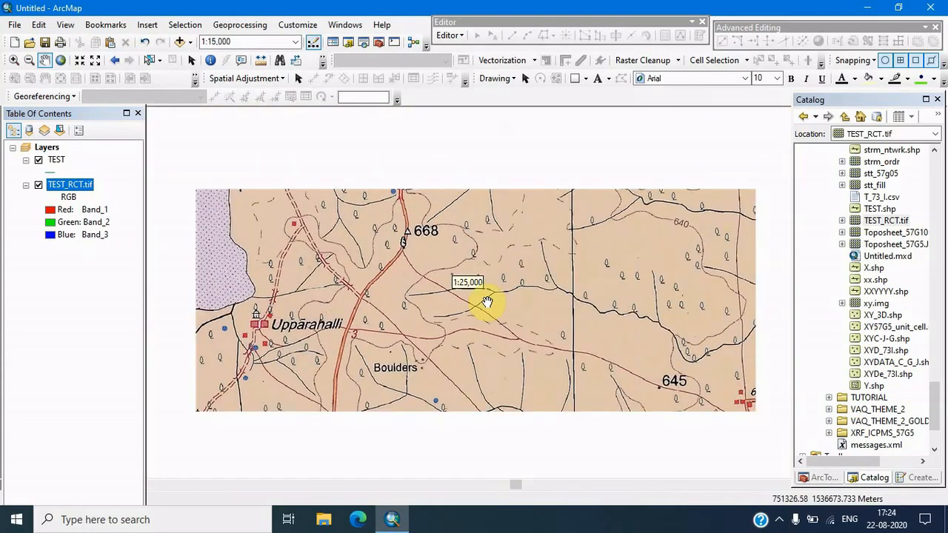
scroll(487, 302, "down", 3)
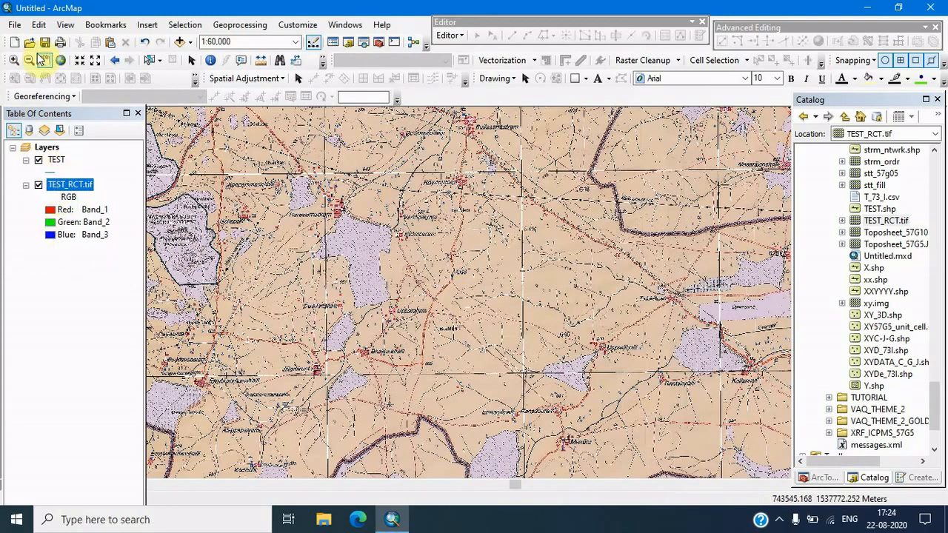
Create a new map document from the Blank Map template
left_click(17, 45)
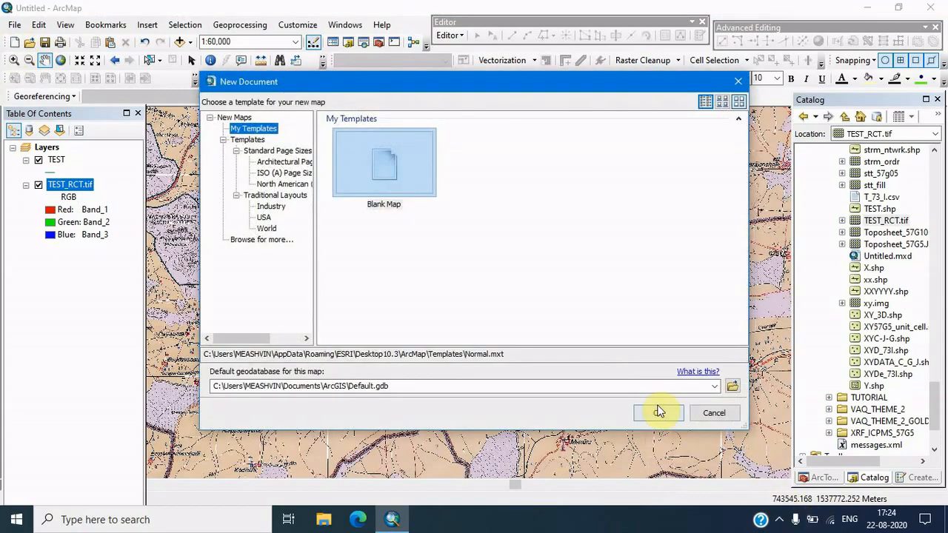
left_click(655, 415)
left_click(482, 290)
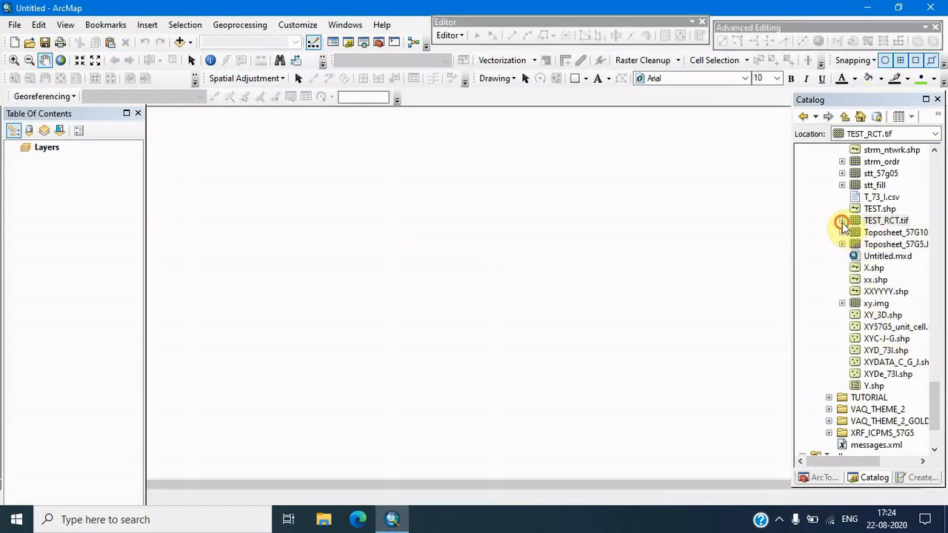
Add Band_1 of TEST_RCT.tif from the catalog to the map
left_click(842, 221)
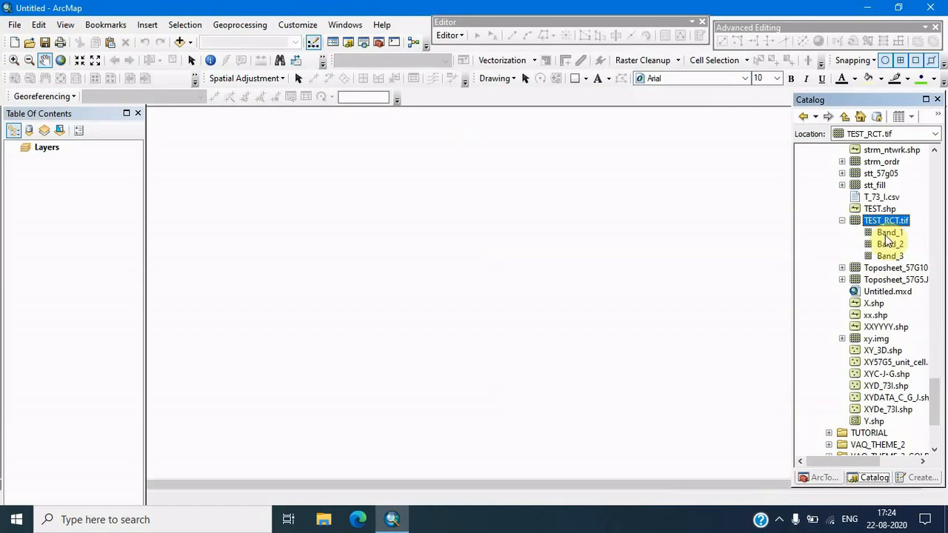
left_click_drag(888, 234, 578, 258)
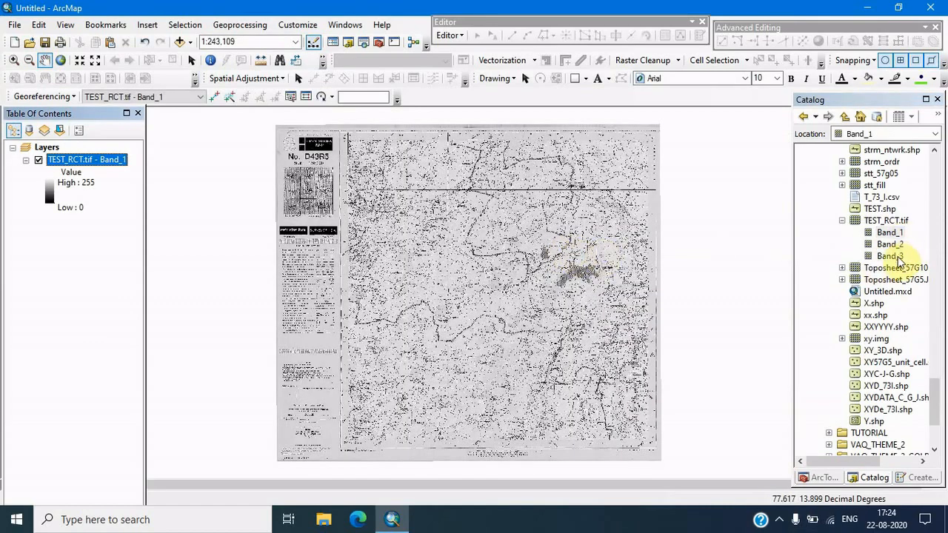
scroll(423, 259, "up", 5)
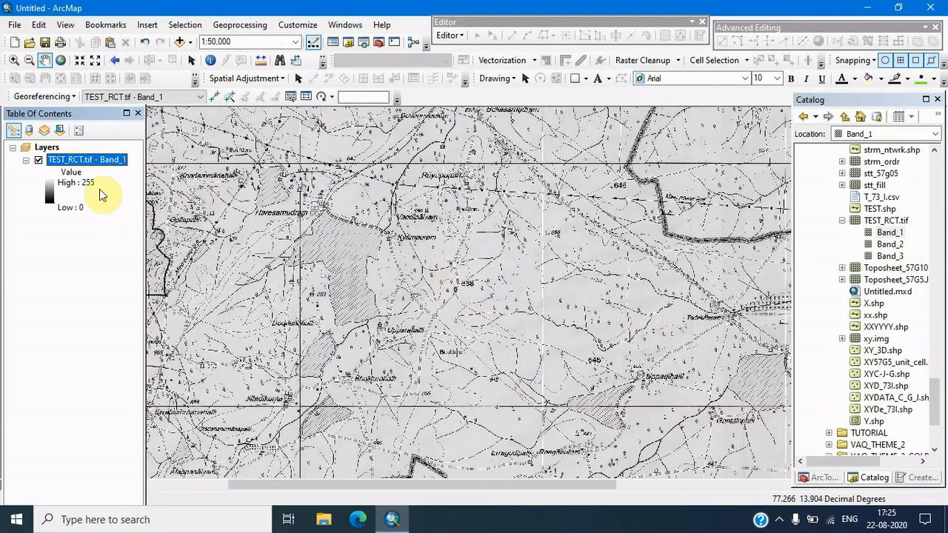
Symbolize the Band_1 layer as Classified with 2 classes, moving the class break manually to about 196.9
right_click(94, 164)
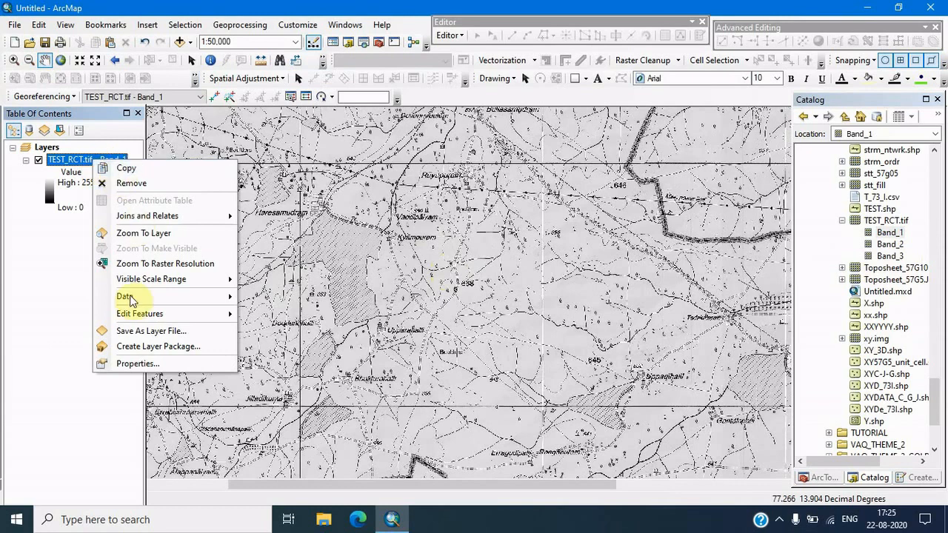
left_click(132, 364)
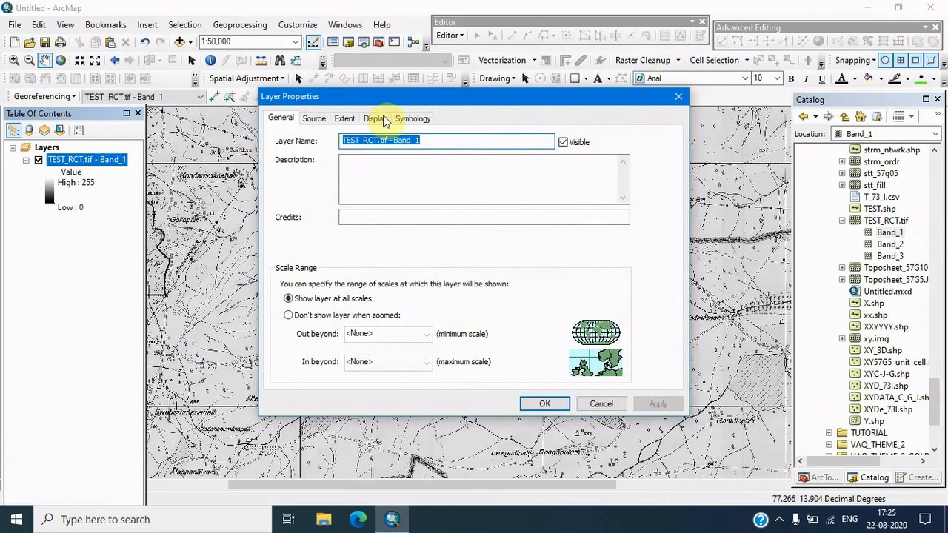
left_click(412, 119)
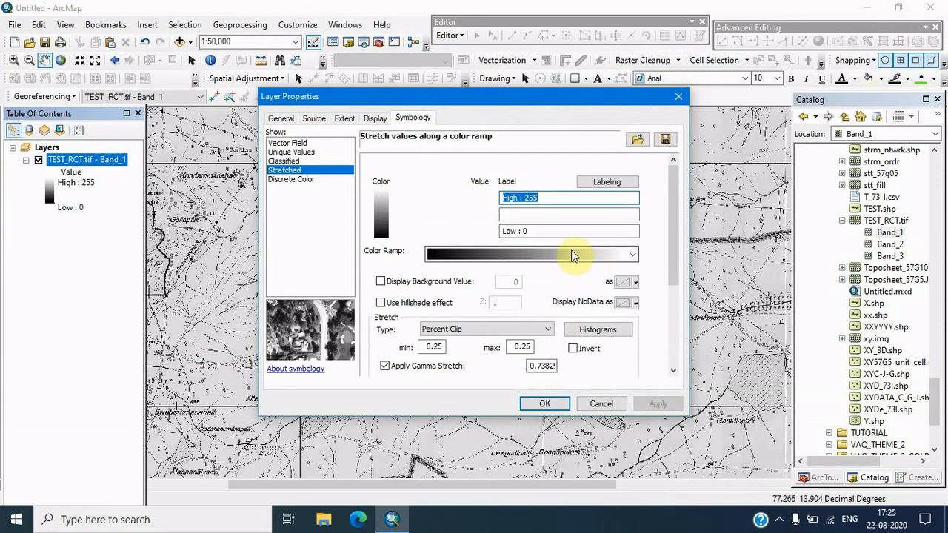
left_click(285, 162)
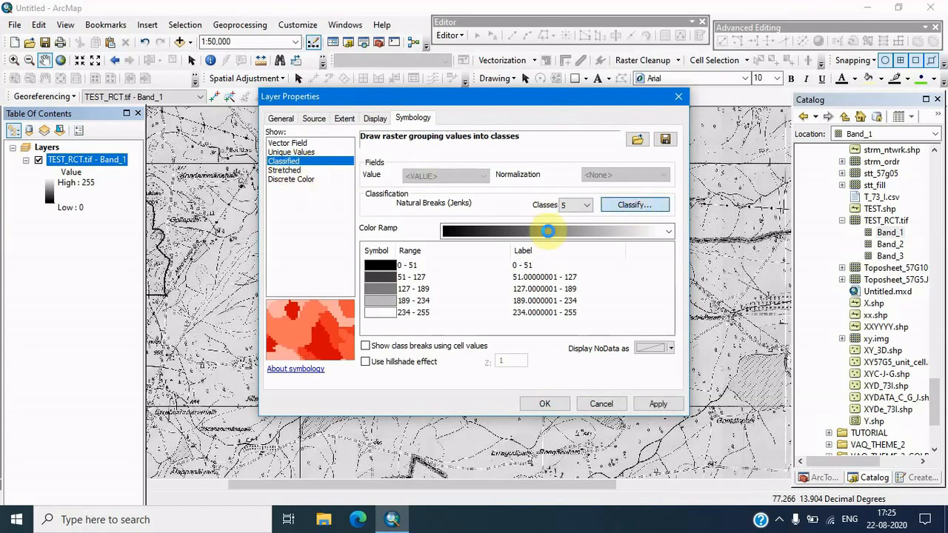
left_click(356, 141)
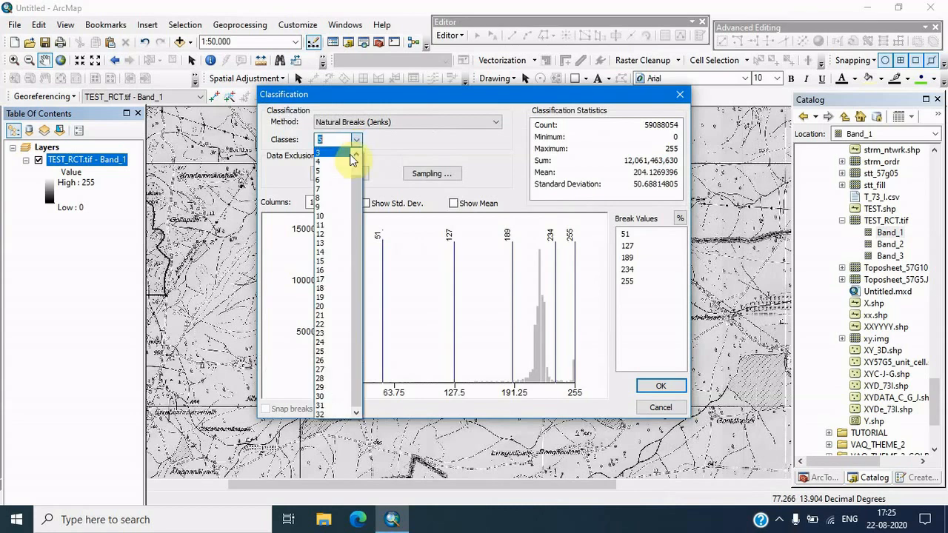
left_click(333, 159)
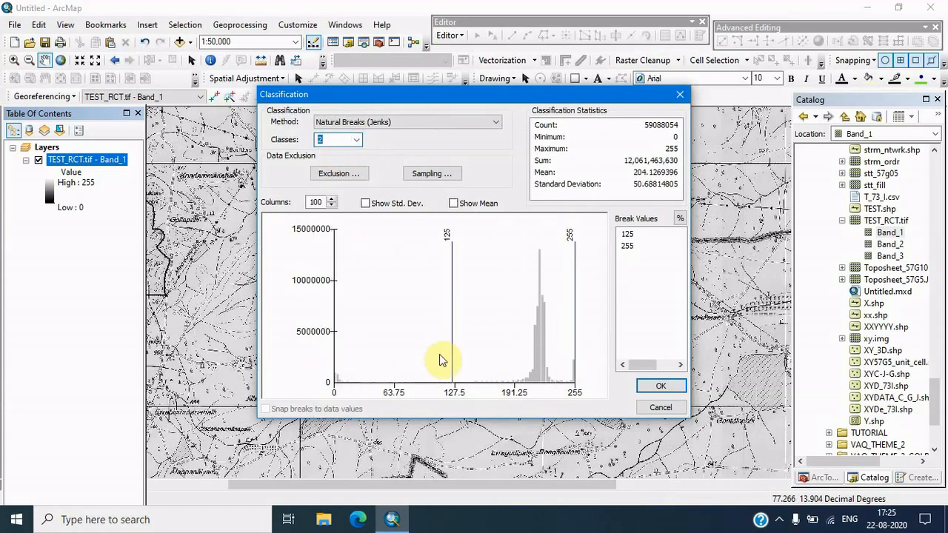
left_click_drag(451, 345, 519, 347)
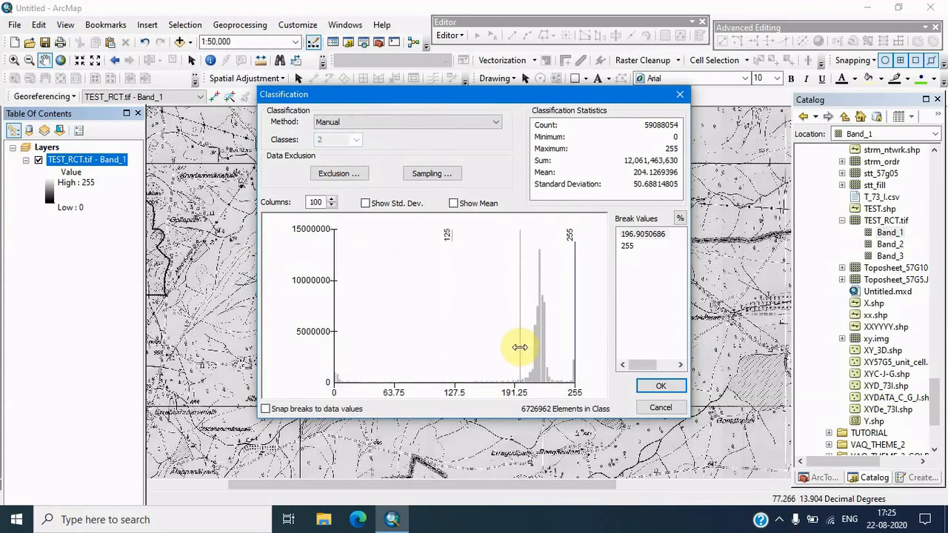
left_click(640, 387)
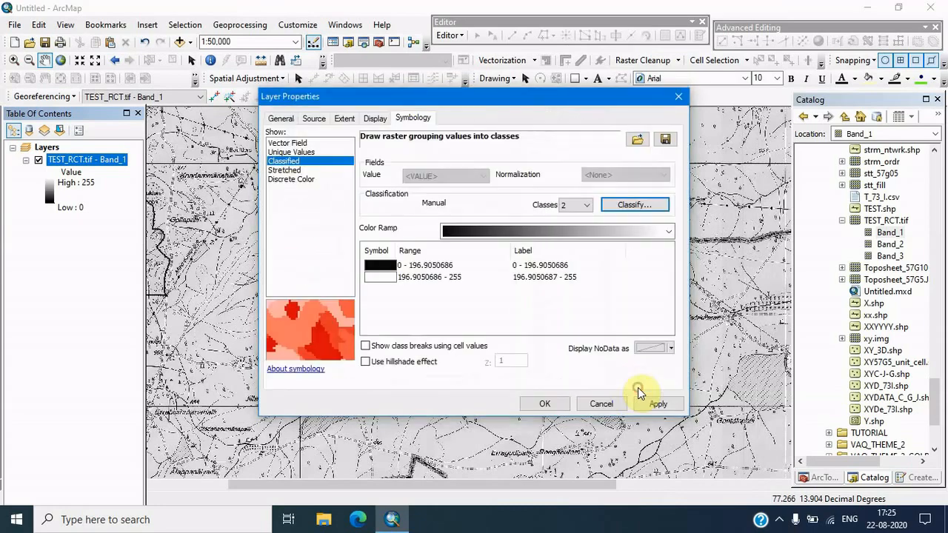
left_click(544, 404)
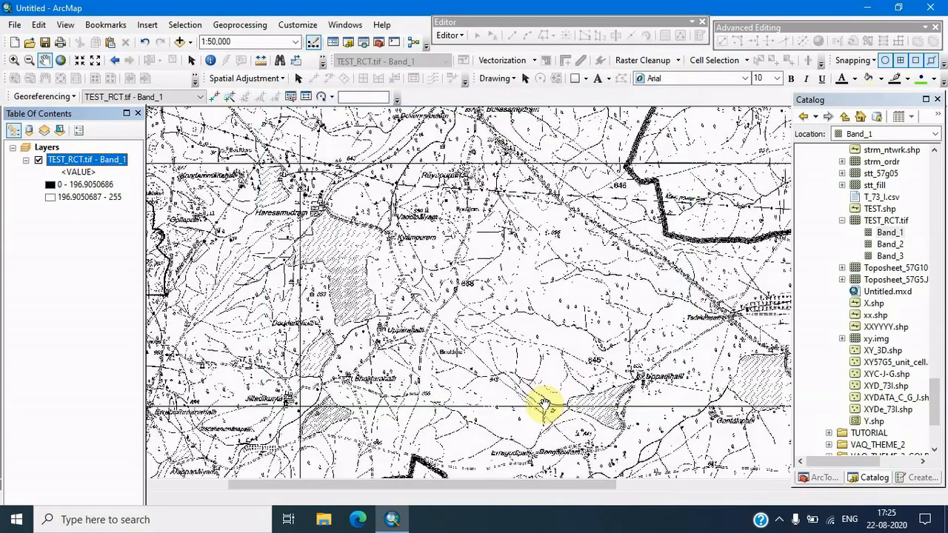
Add the TEST.shp line shapefile from the catalog to the map
scroll(466, 326, "up", 5)
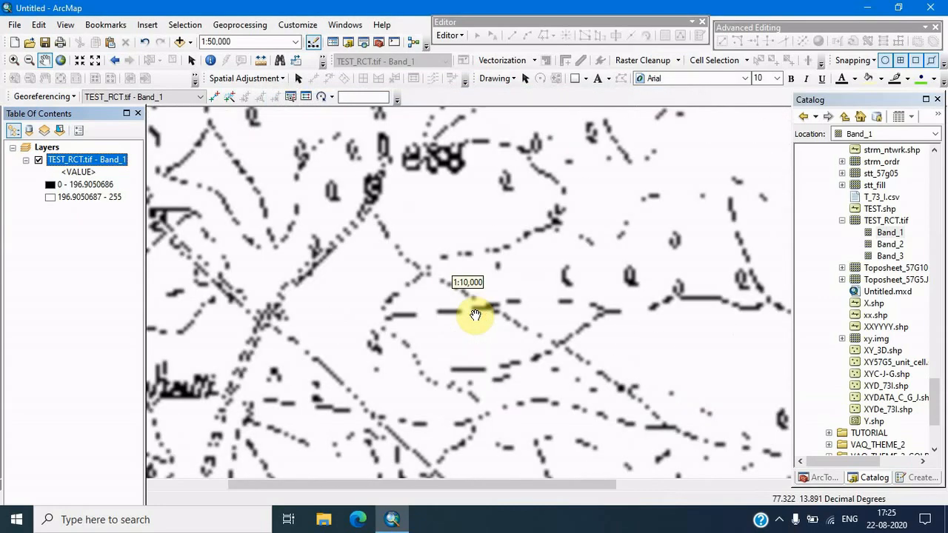
left_click_drag(630, 351, 422, 351)
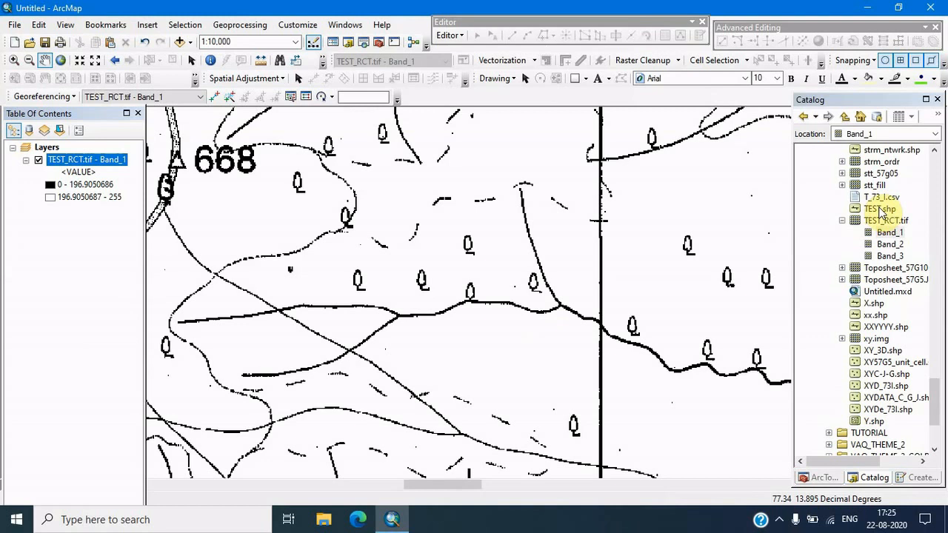
left_click_drag(891, 211, 576, 248)
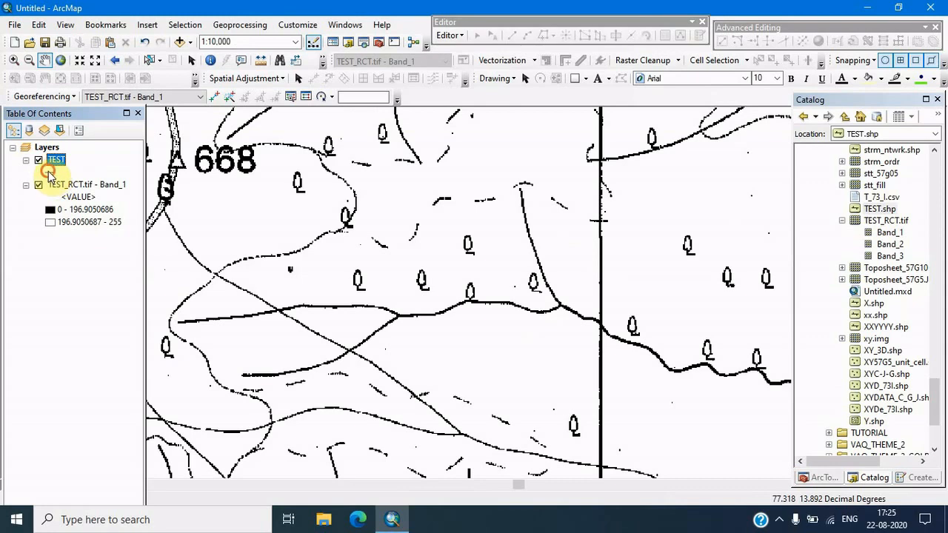
Change the TEST layer's line symbol to a red line of width 2
left_click(48, 172)
left_click(394, 186)
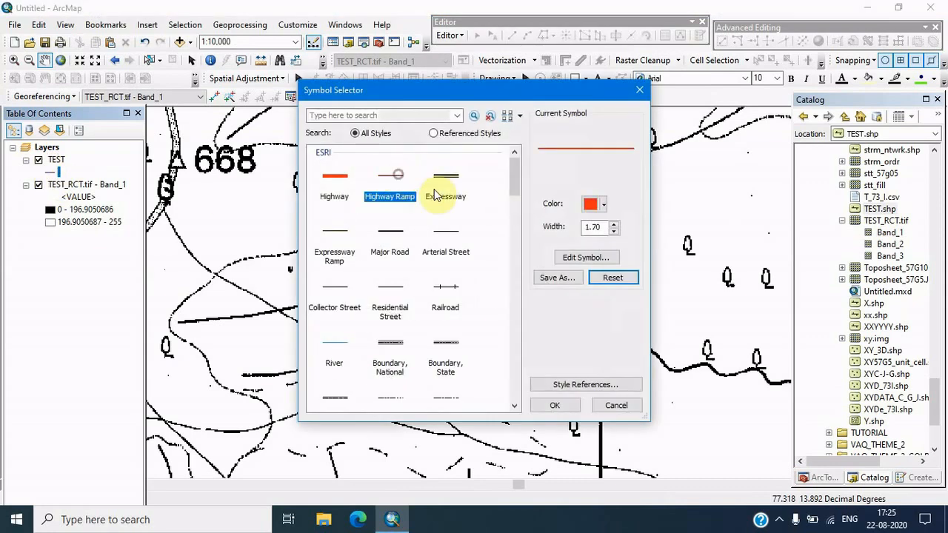
left_click(555, 406)
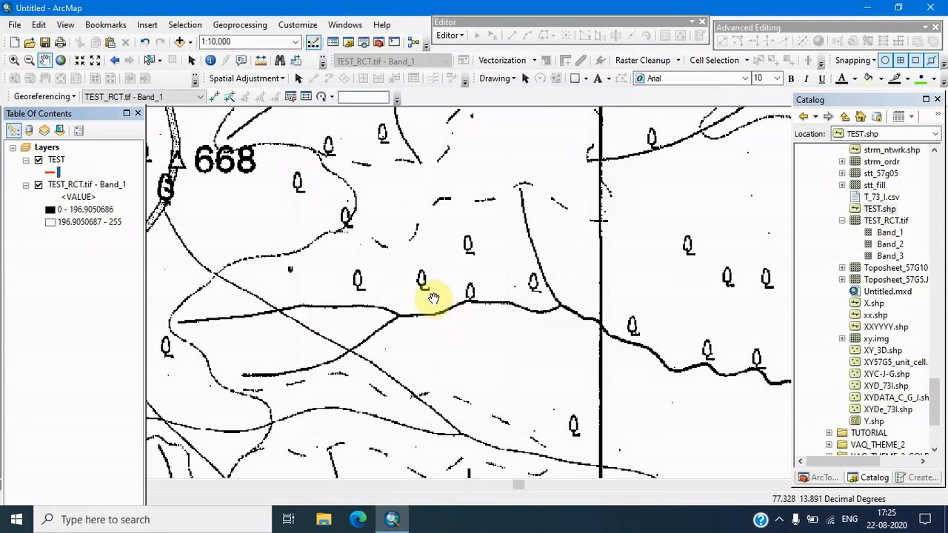
left_click(307, 28)
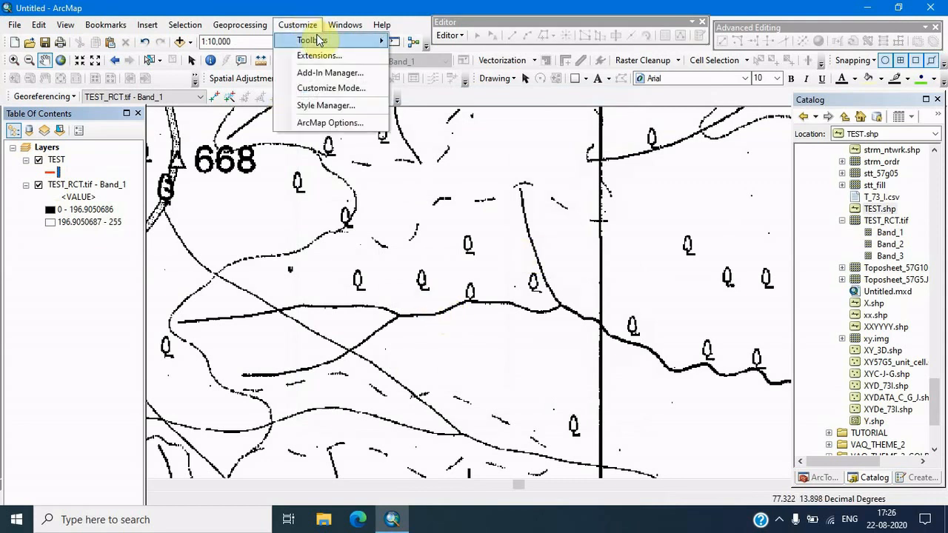
mouse_move(314, 39)
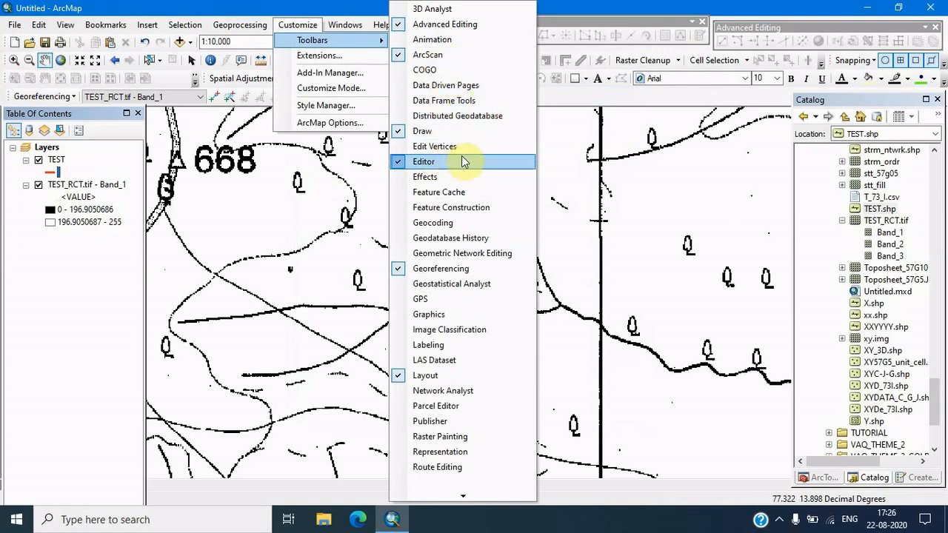
left_click(592, 151)
Start an editing session, continuing past the warning, and pick the TEST line template for creating features
left_click_drag(465, 296, 688, 169)
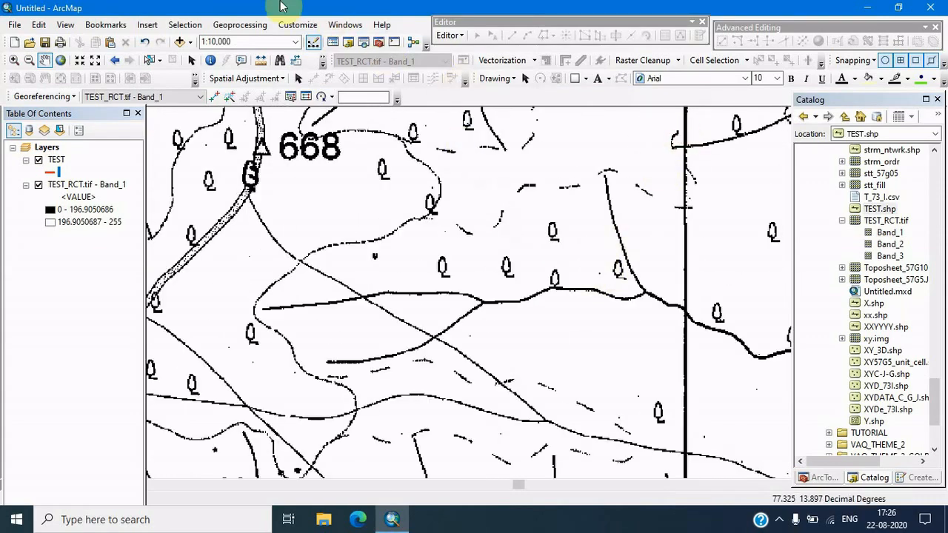
left_click(447, 35)
left_click(454, 46)
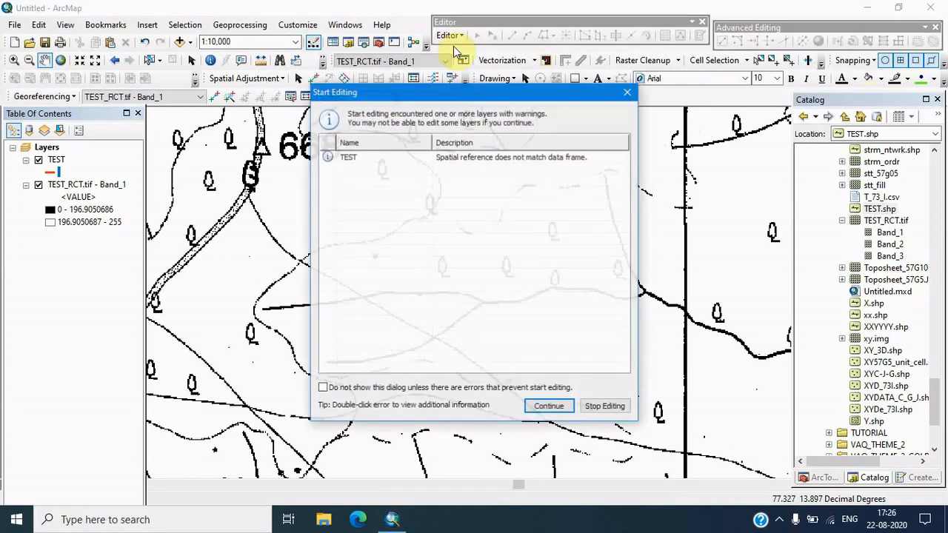
left_click(548, 406)
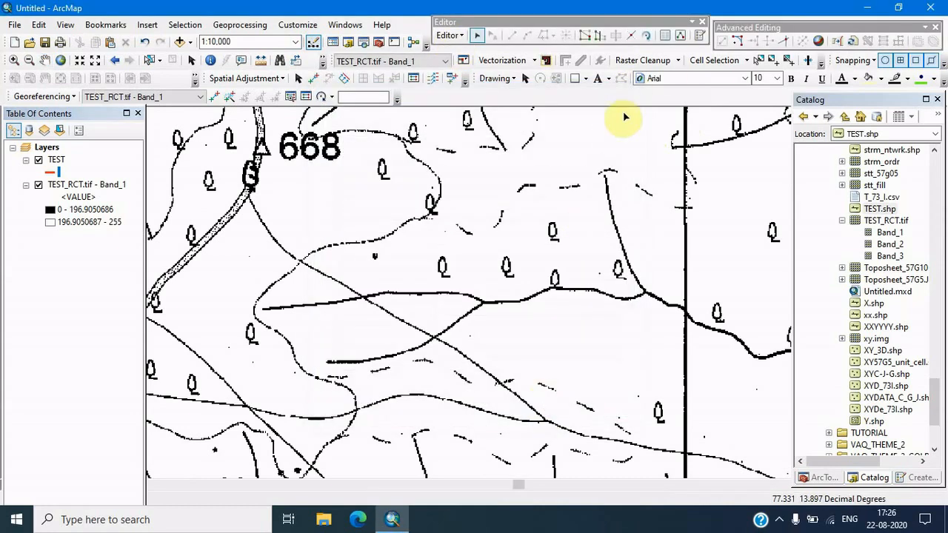
left_click(700, 37)
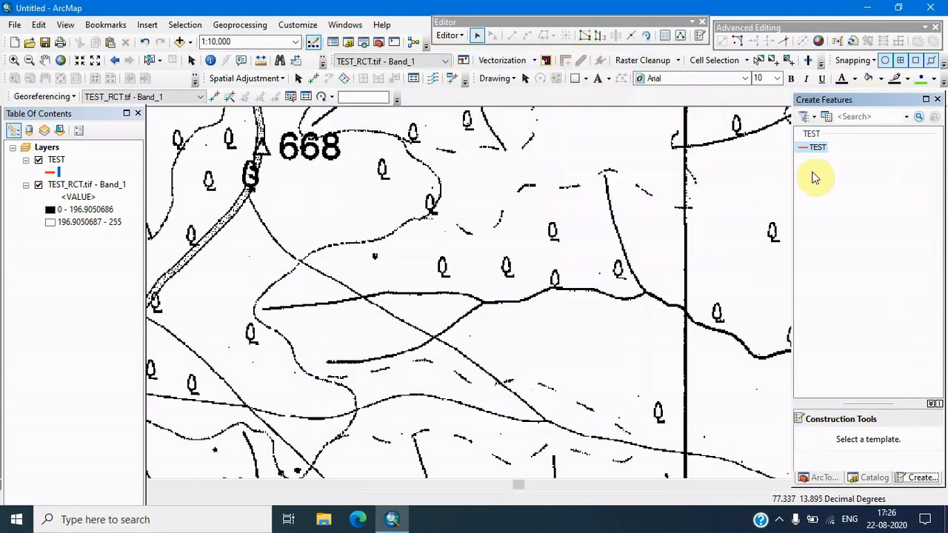
left_click(815, 148)
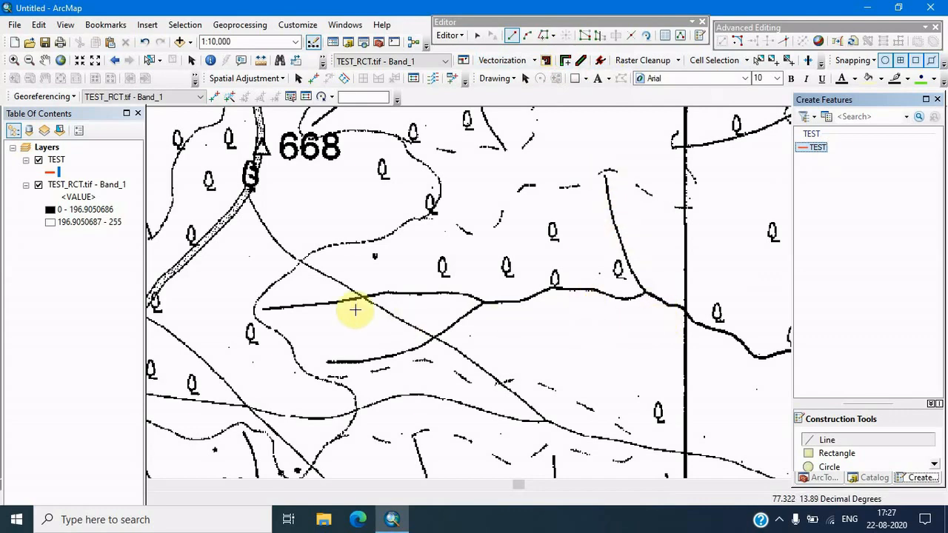
Activate the Vectorization Trace Between Points tool and trace the stream line from its western end east to the junction
middle_click(374, 336)
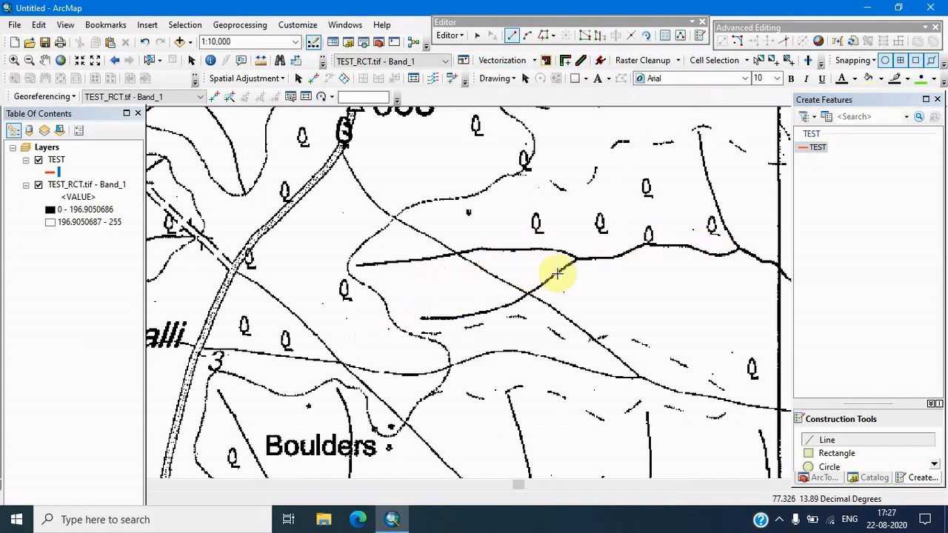
left_click(581, 62)
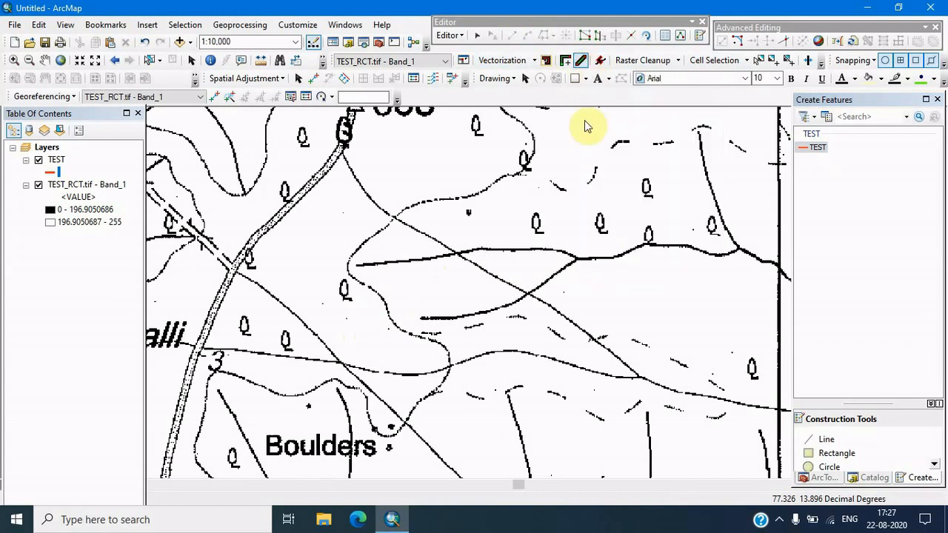
scroll(357, 266, "up", 2)
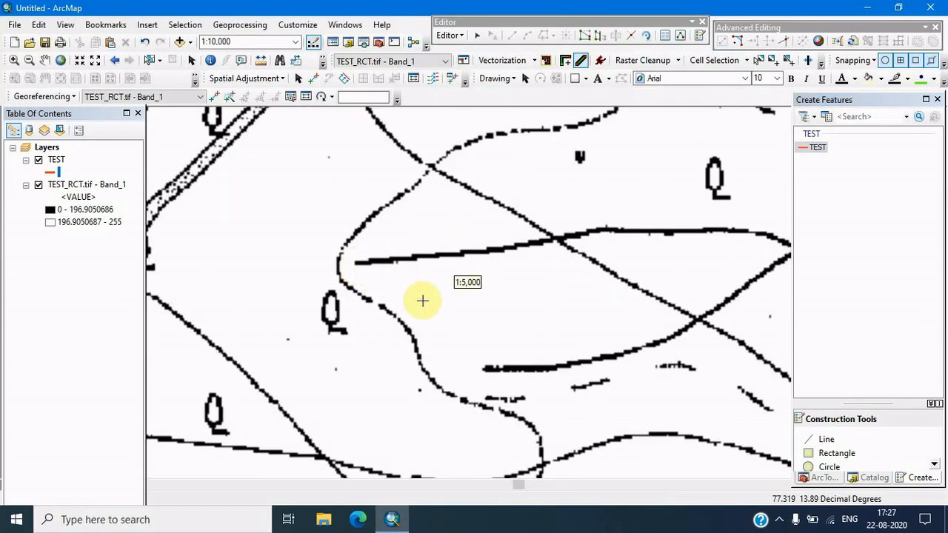
left_click(356, 264)
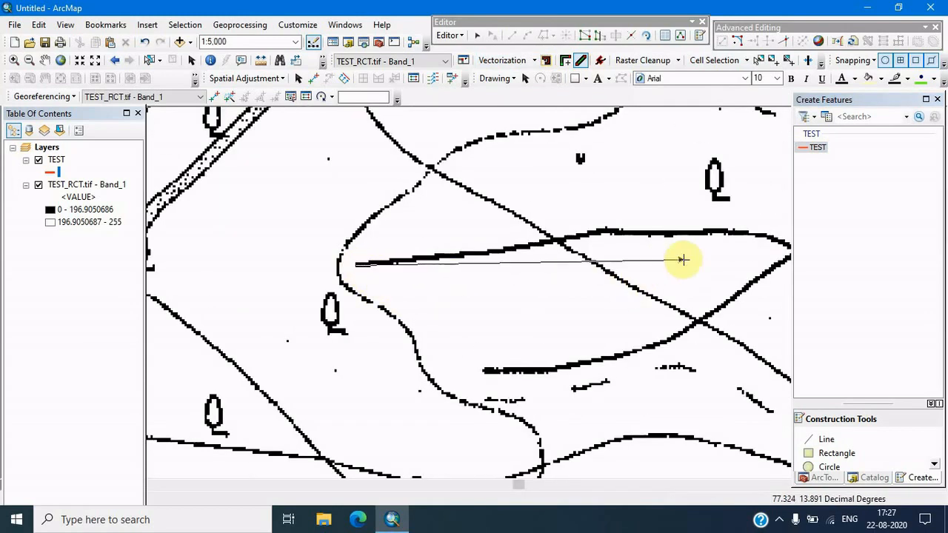
mouse_move(682, 260)
left_mouse_down()
mouse_move(512, 296)
mouse_move(486, 292)
left_mouse_up()
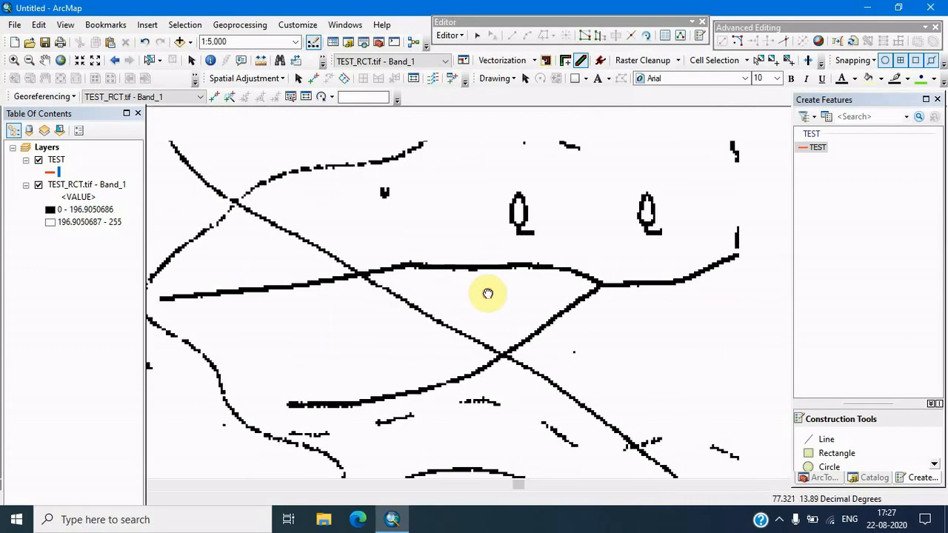
left_click(599, 286)
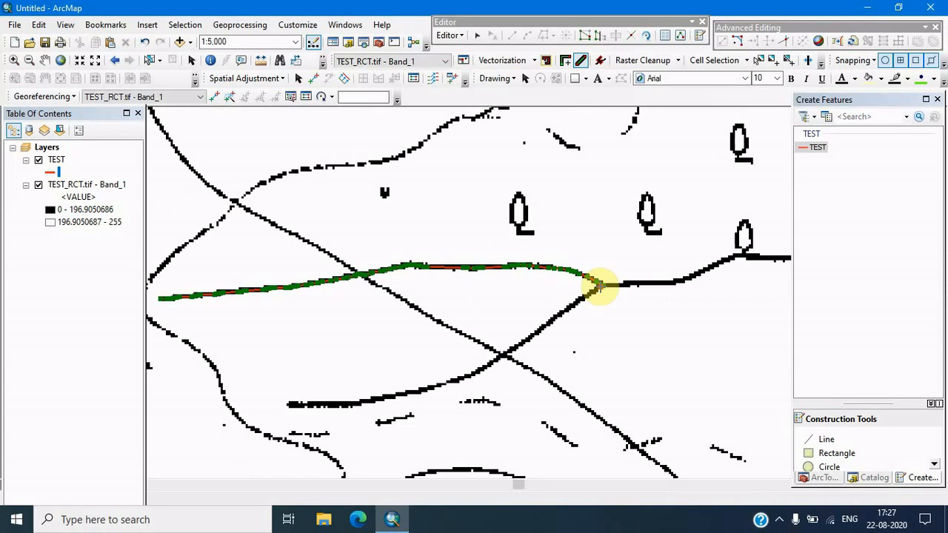
Extend the trace along the same stream east across the vertical grid line to the next stream junction
scroll(465, 264, "up", 3)
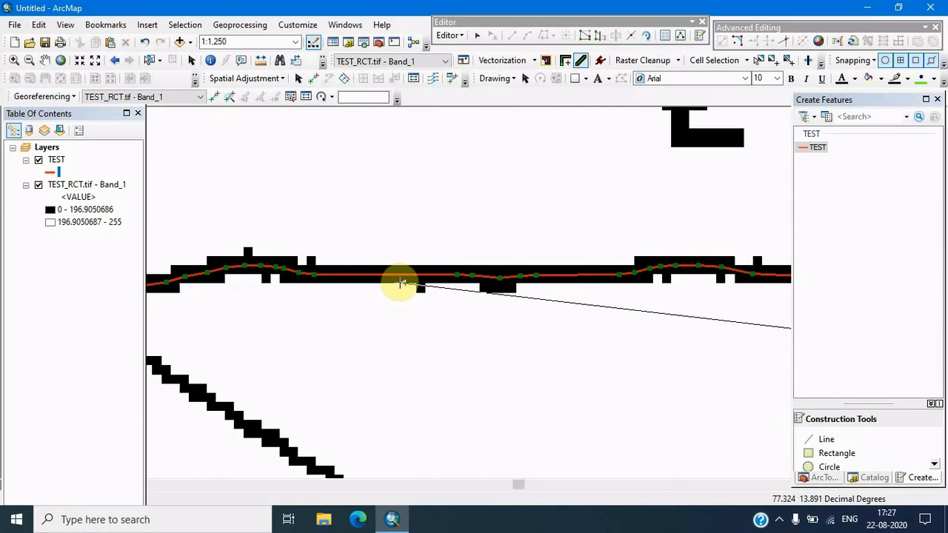
scroll(399, 282, "down", 2)
scroll(401, 282, "down", 2)
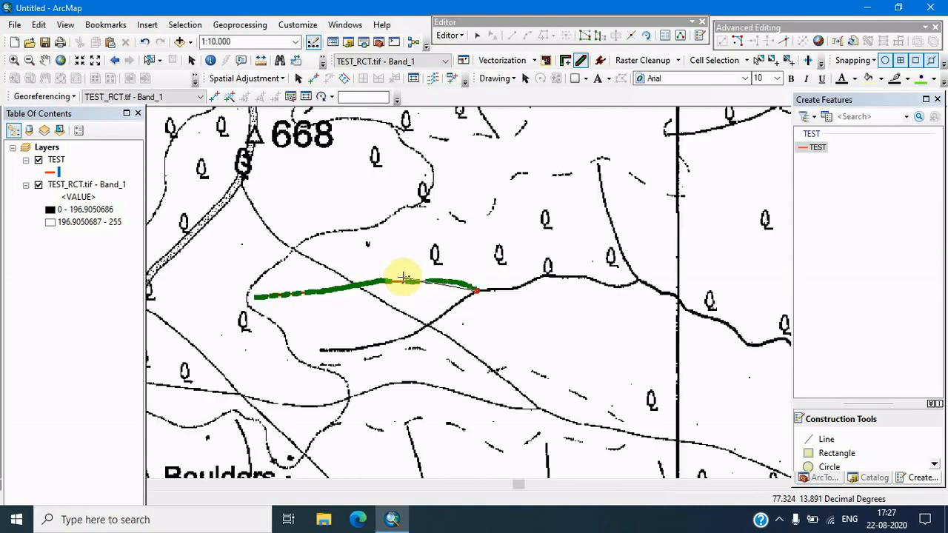
mouse_move(563, 343)
left_mouse_down()
mouse_move(519, 328)
mouse_move(447, 325)
left_mouse_up()
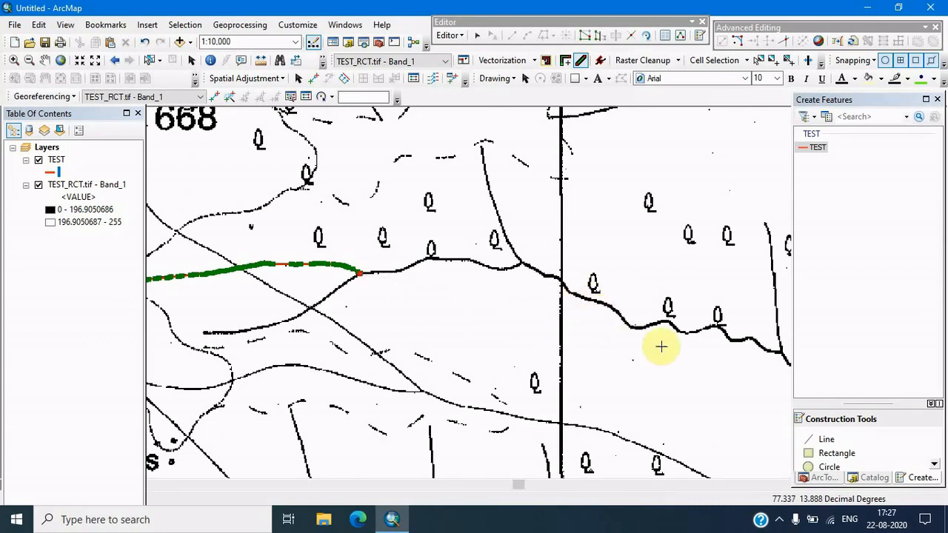
left_click_drag(666, 350, 554, 353)
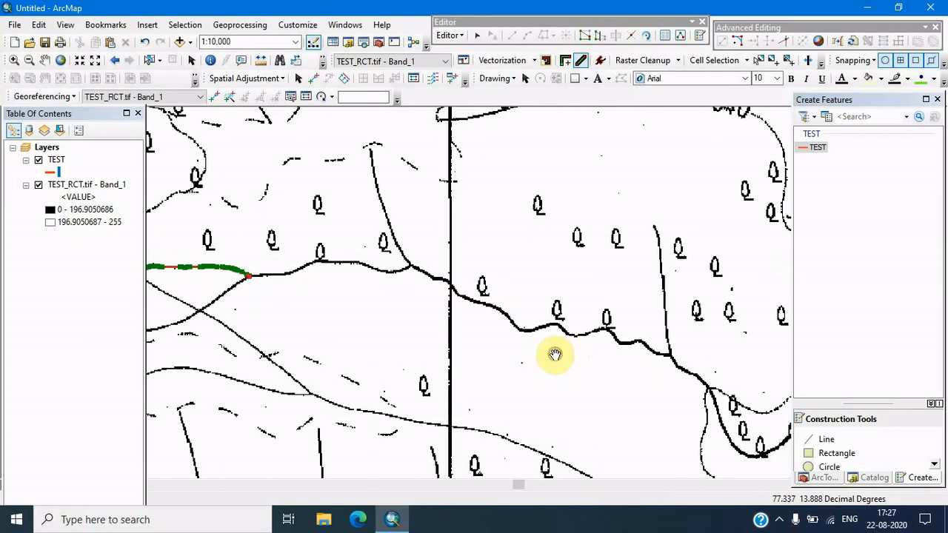
left_click(670, 357)
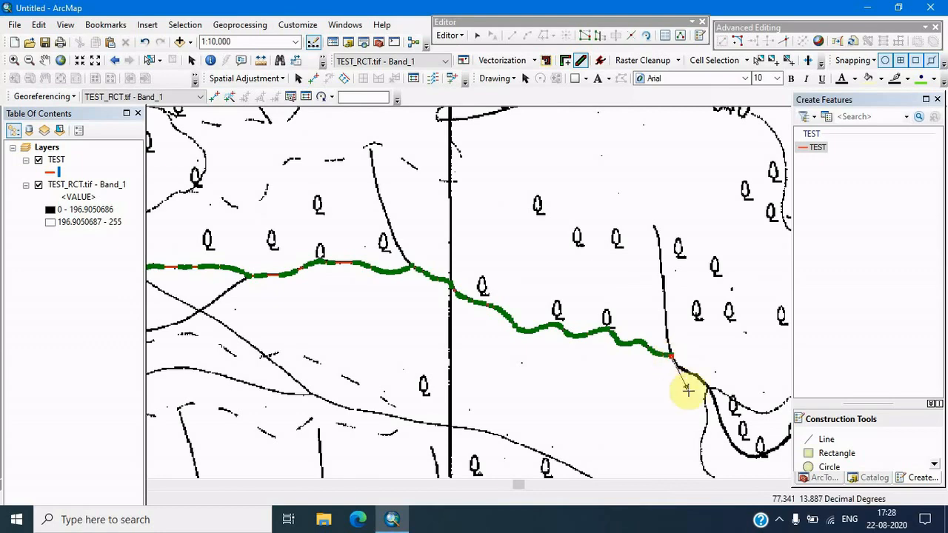
Clear the selection of the finished traced stream line
scroll(683, 387, "down", 4)
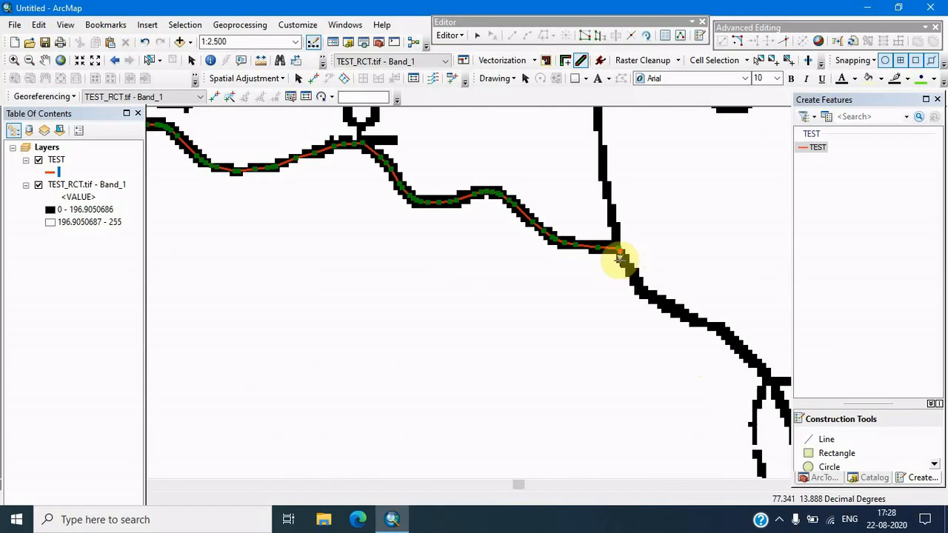
scroll(619, 259, "up", 4)
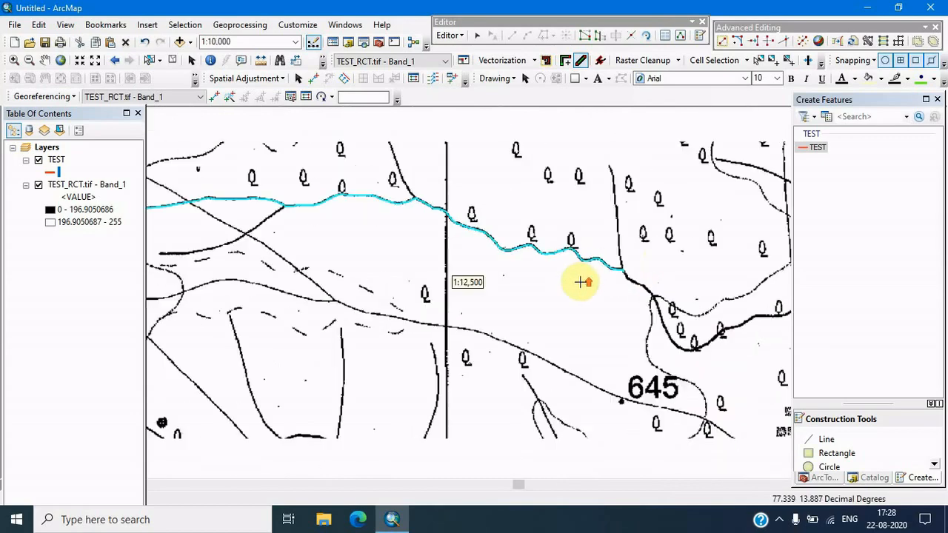
scroll(582, 277, "up", 2)
left_click(173, 61)
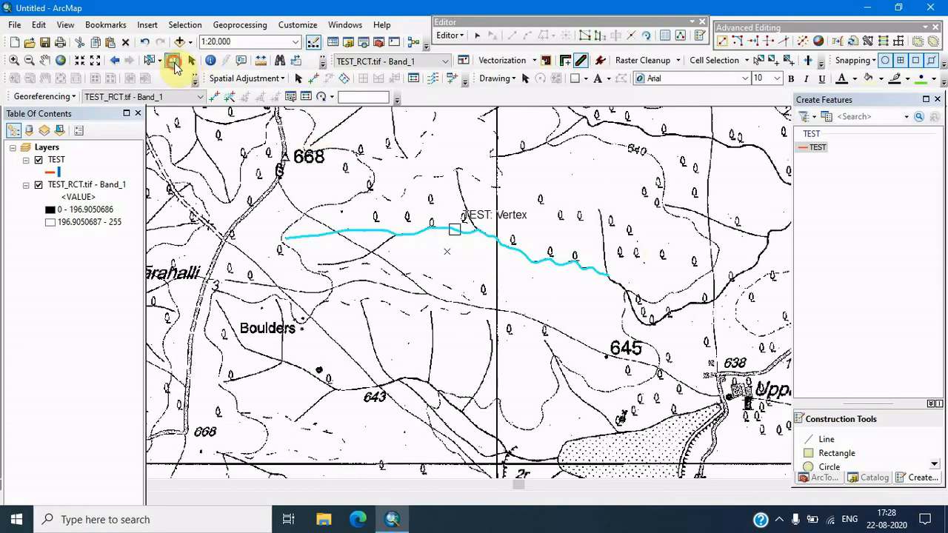
scroll(491, 224, "down", 7)
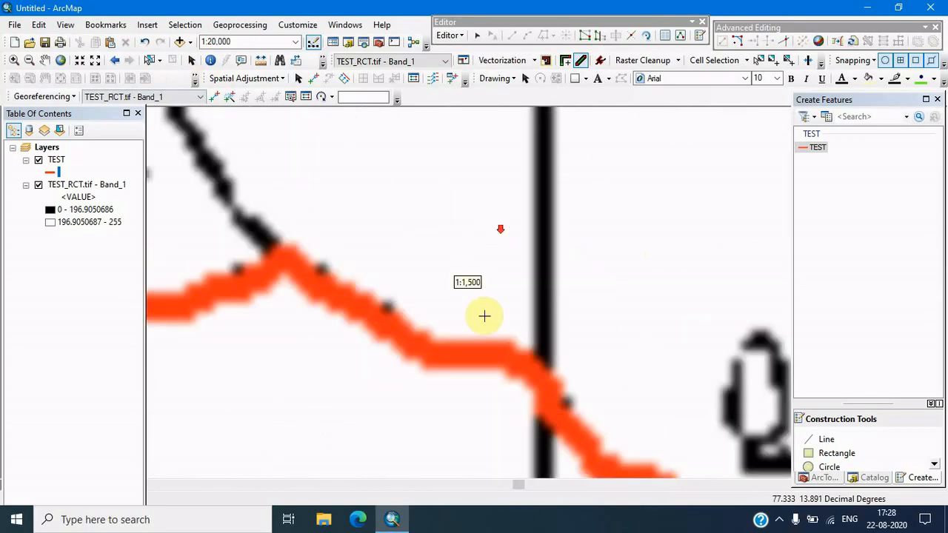
scroll(456, 353, "up", 6)
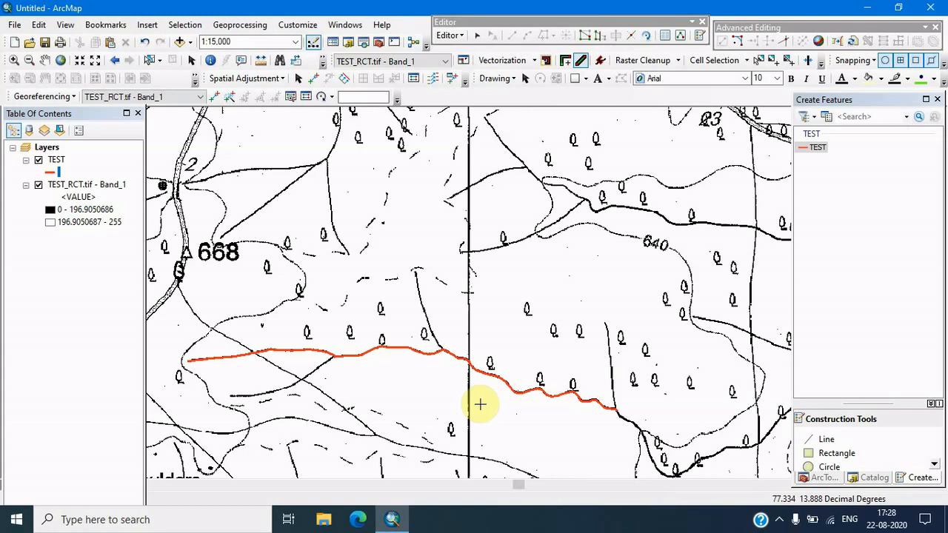
Switch to the Vectorization Trace tool and trace the northern stream from its upper end down to the junction
left_click_drag(571, 215, 567, 258)
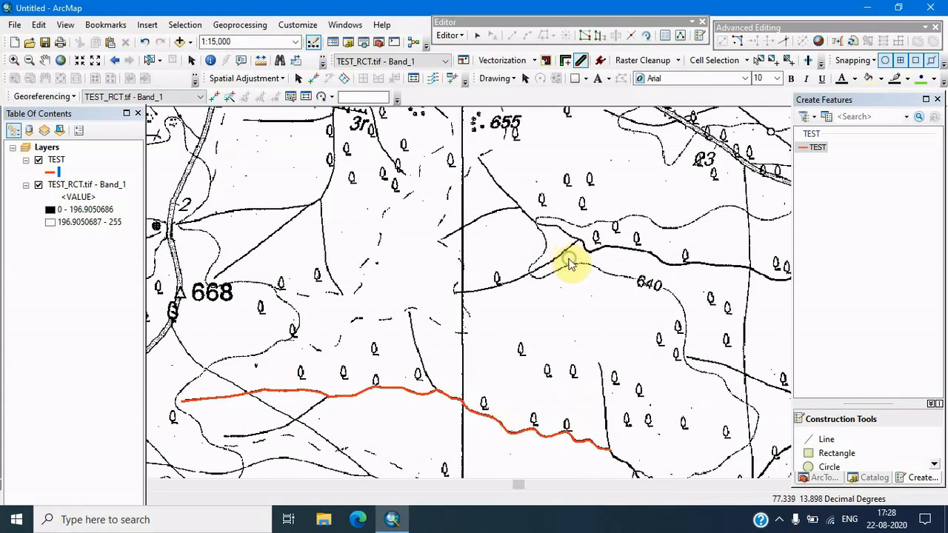
right_click(569, 263)
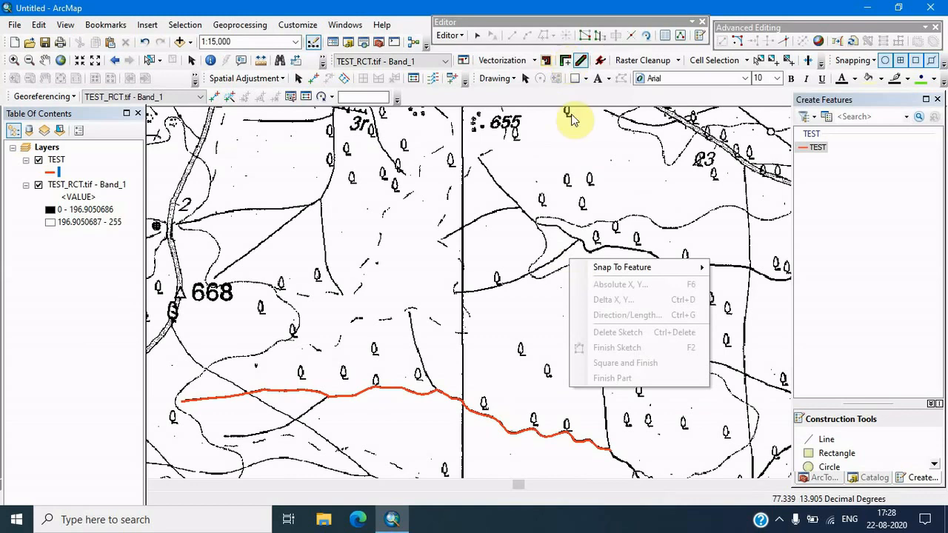
left_click(566, 63)
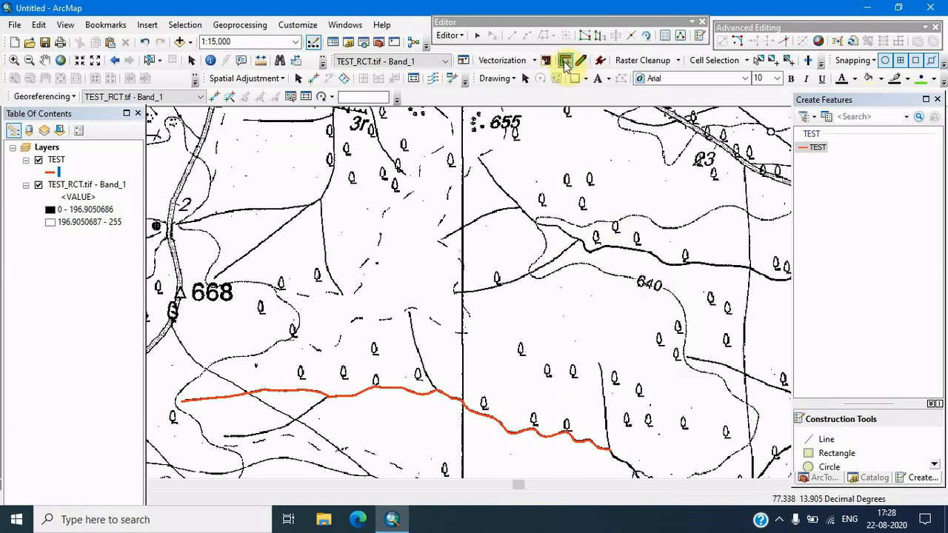
left_click(566, 63)
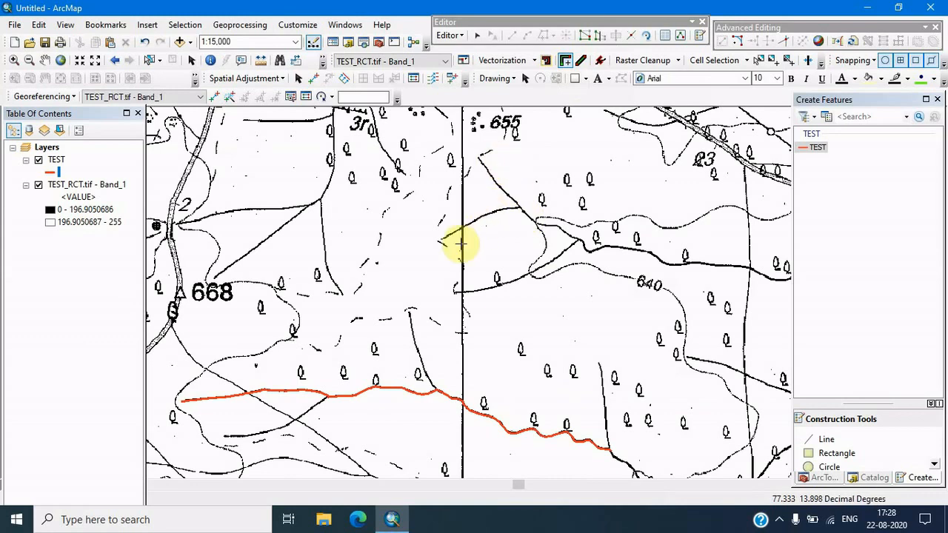
scroll(489, 152, "up", 2)
scroll(491, 153, "up", 2)
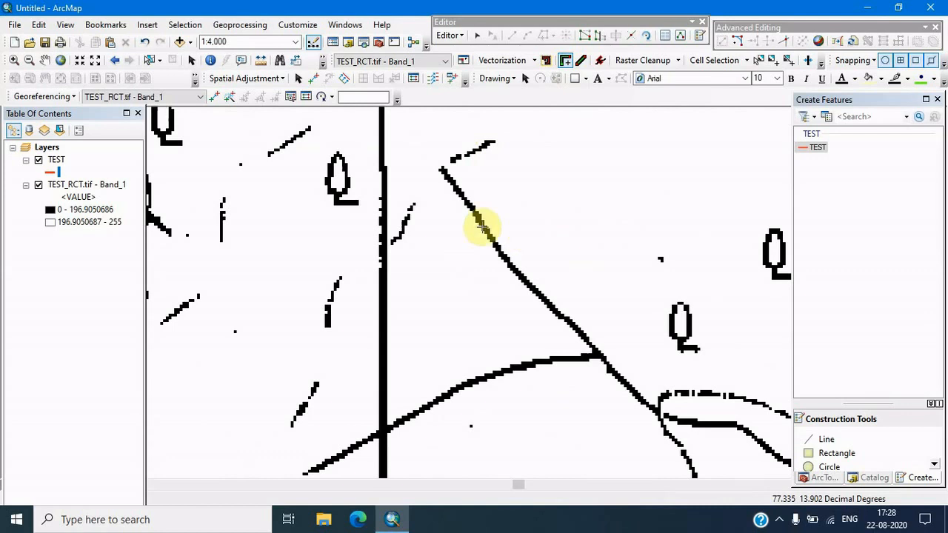
left_click(442, 169)
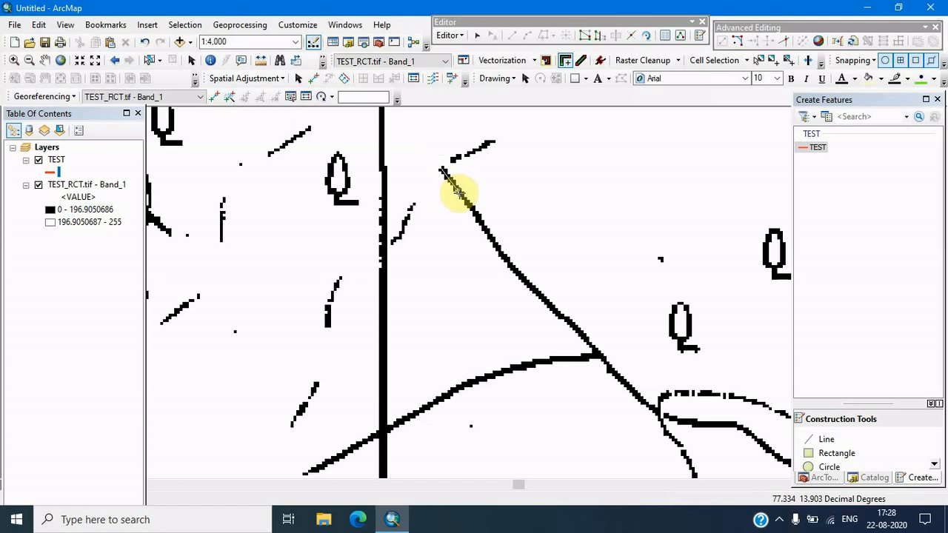
left_click(458, 190)
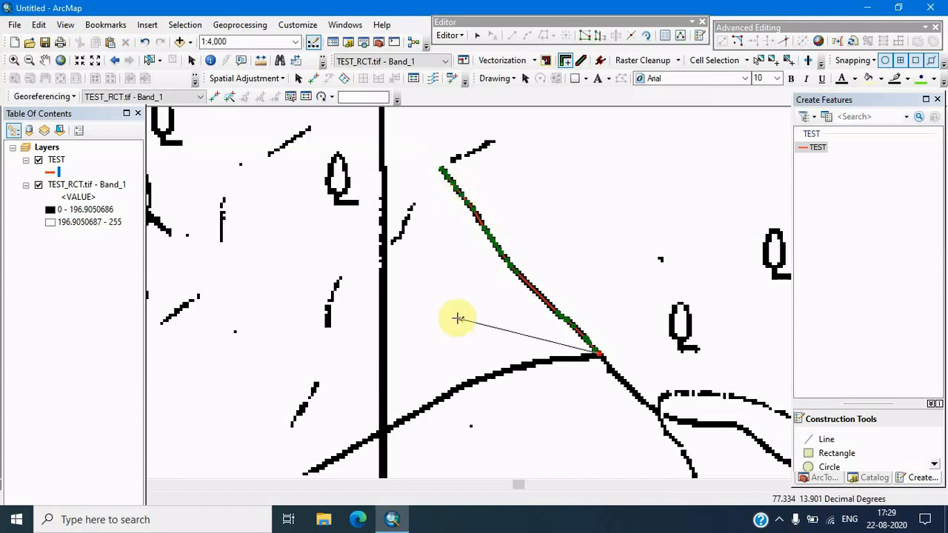
Continue the trace west along the branching stream across the grid line to its end and finish the sketch
left_click_drag(624, 378, 545, 245)
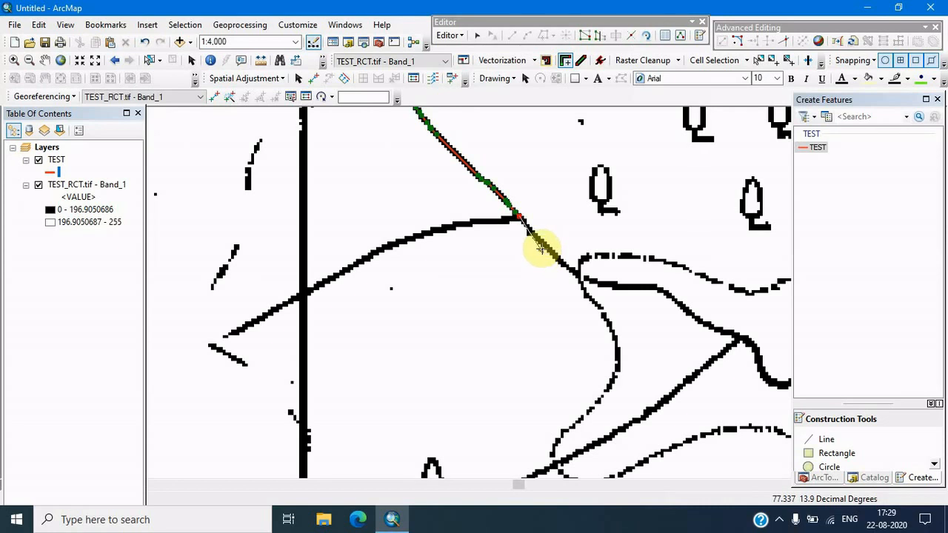
left_click(495, 221)
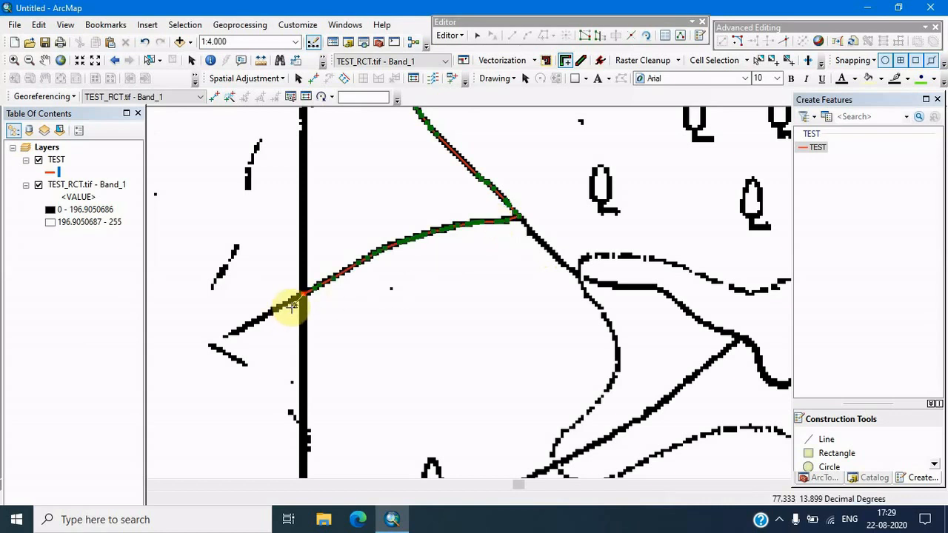
mouse_move(296, 307)
left_mouse_down()
mouse_move(343, 300)
mouse_move(408, 269)
left_mouse_up()
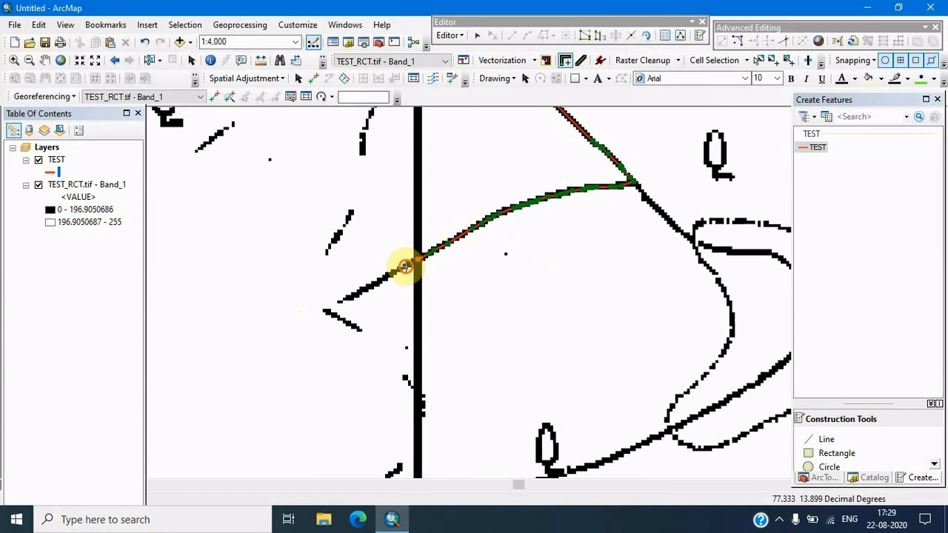
left_click(400, 264)
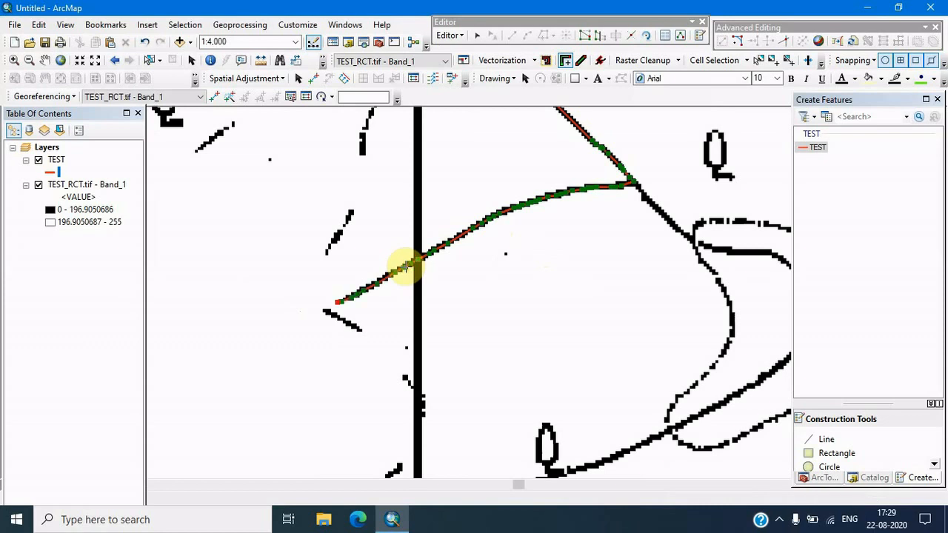
right_click(341, 301)
left_click(392, 393)
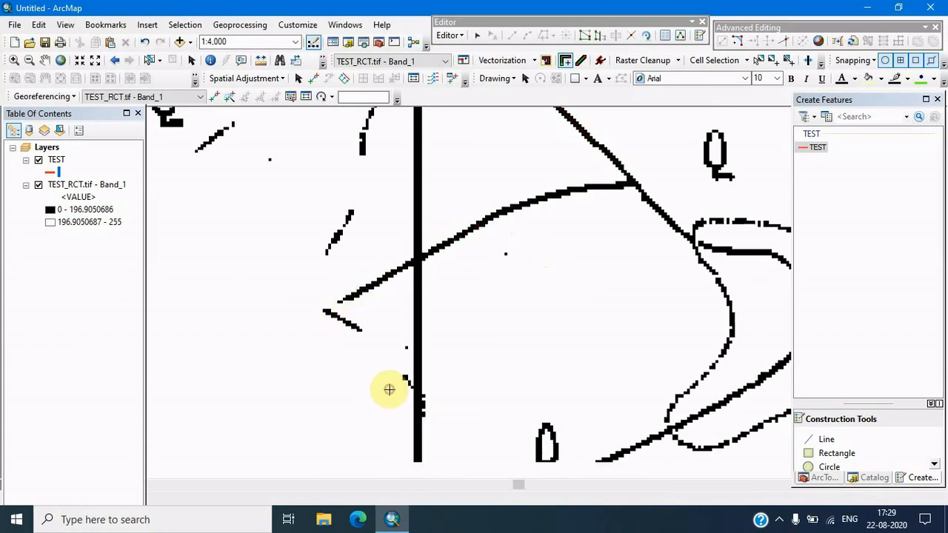
Clear the selection of the new line and zoom out to review the traced streams on the toposheet
scroll(470, 343, "up", 3)
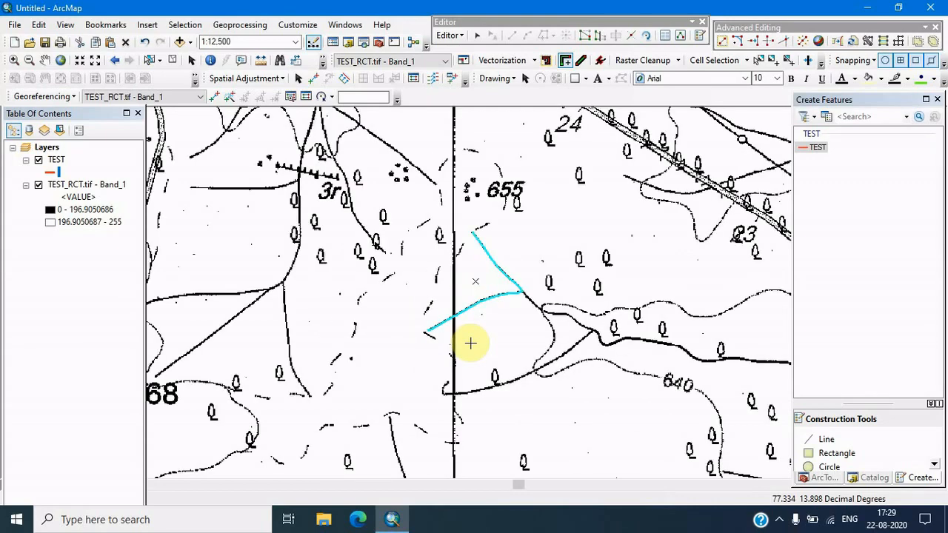
scroll(470, 343, "up", 2)
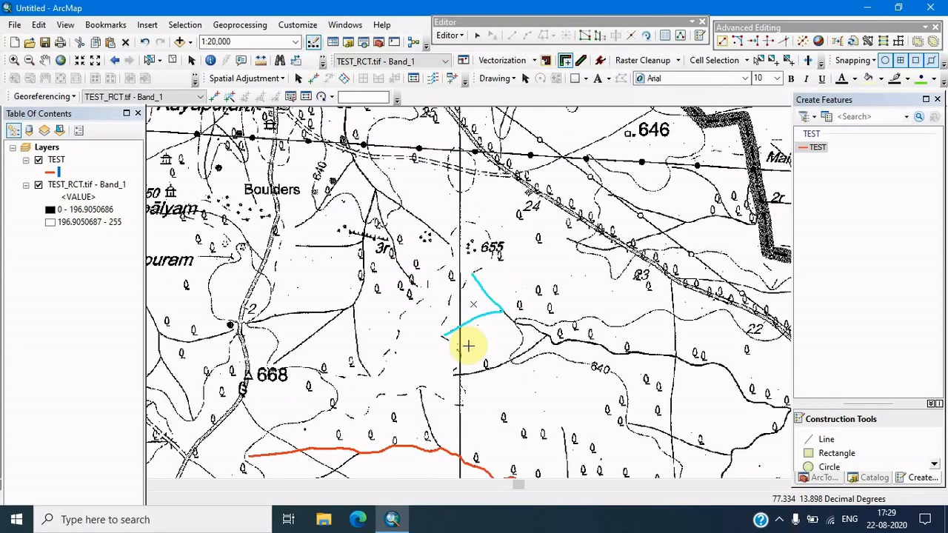
left_click_drag(453, 360, 439, 271)
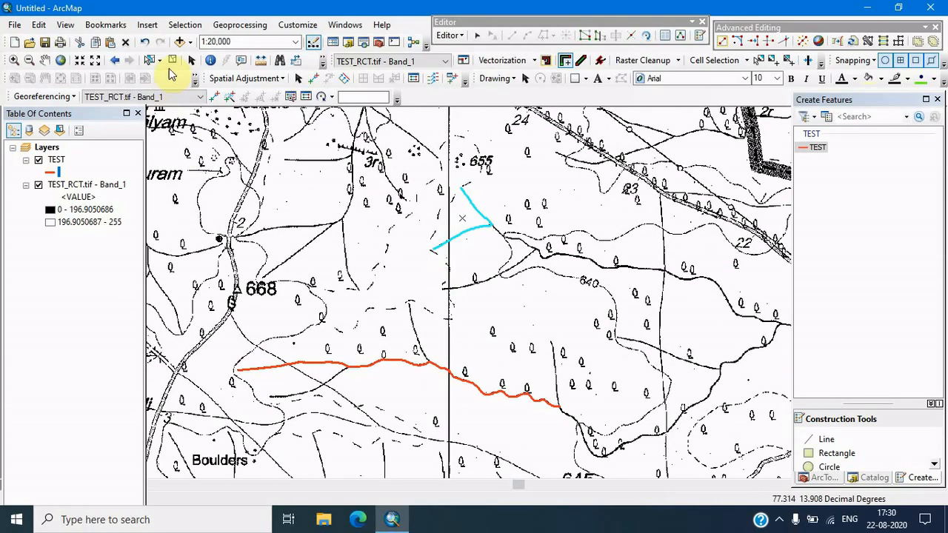
left_click(169, 63)
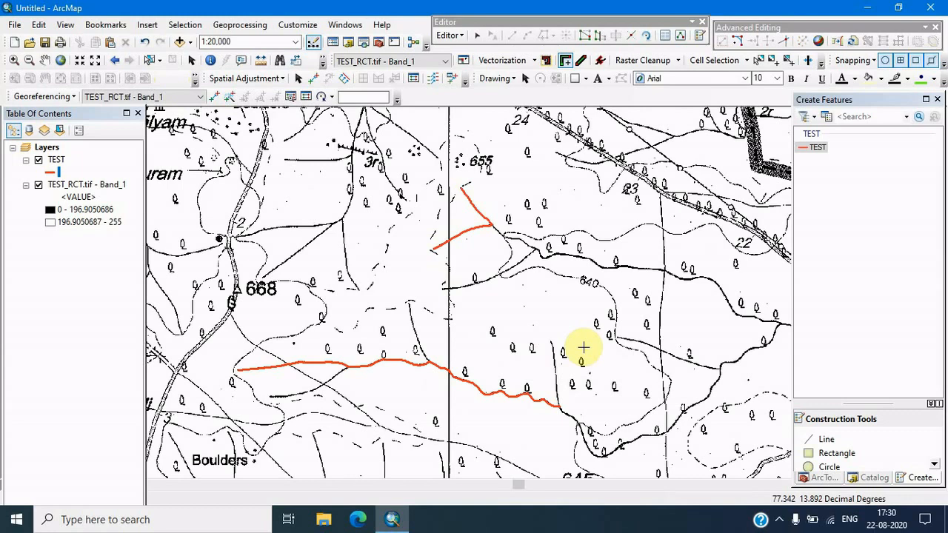
left_click(567, 61)
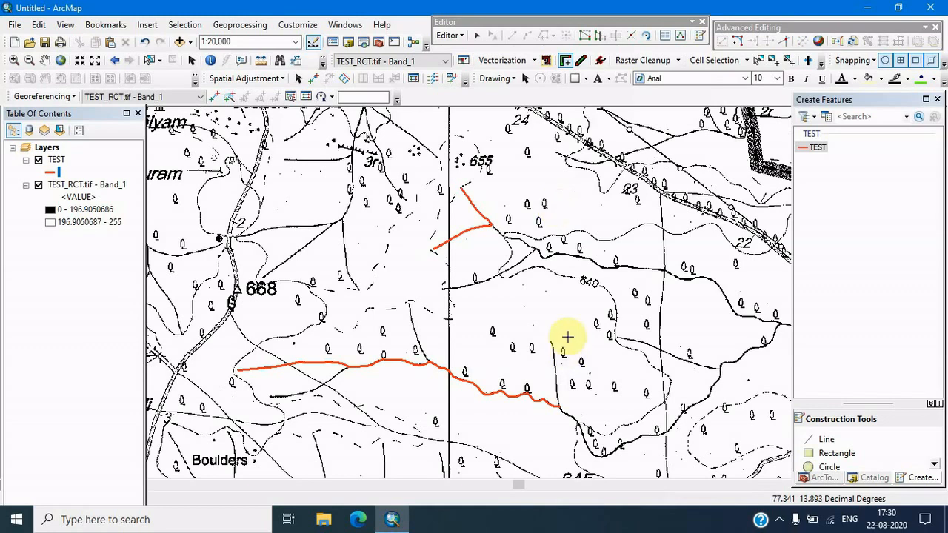
scroll(568, 329, "up", 2)
scroll(569, 329, "up", 1)
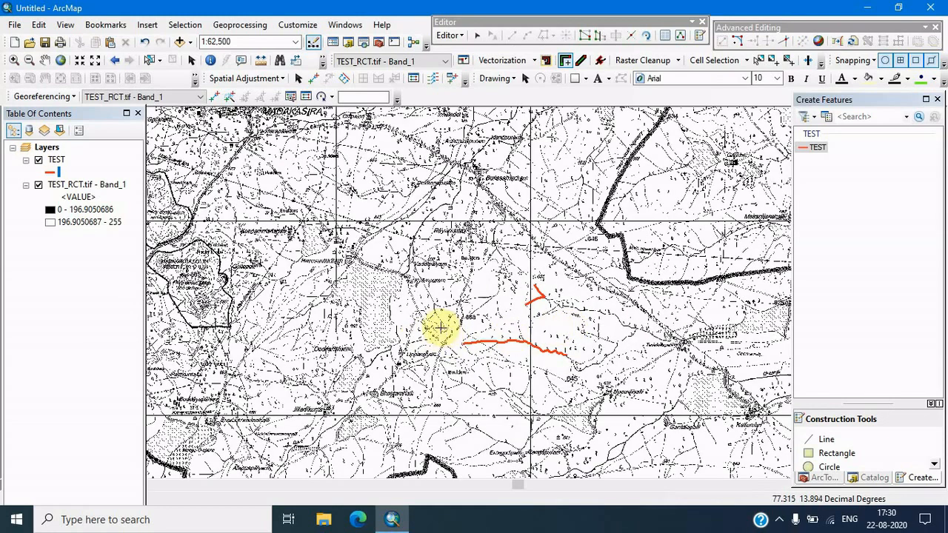
scroll(353, 309, "down", 3)
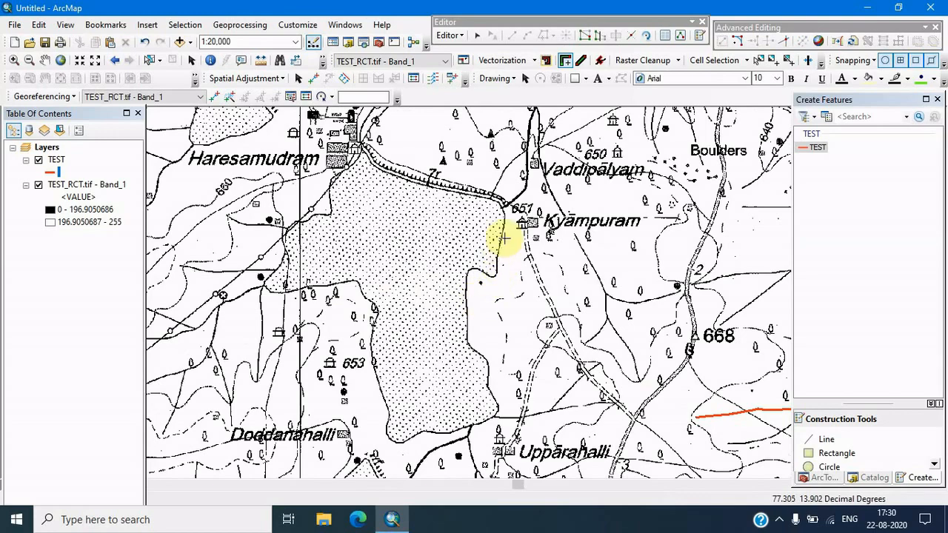
Trace the lake's eastern shoreline with the Vectorization Trace tool from near spot height 651 down to the junction near Upparahalli
scroll(502, 226, "up", 3)
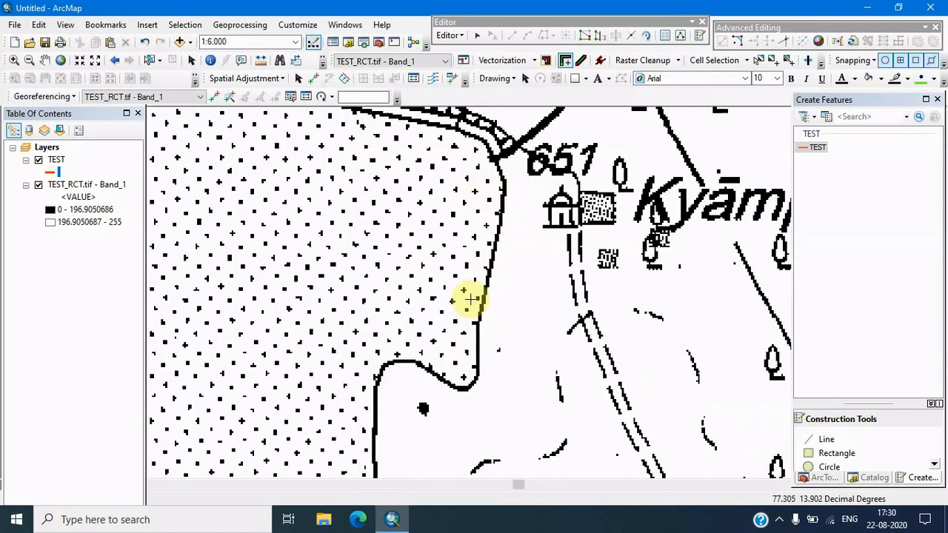
scroll(467, 299, "down", 2)
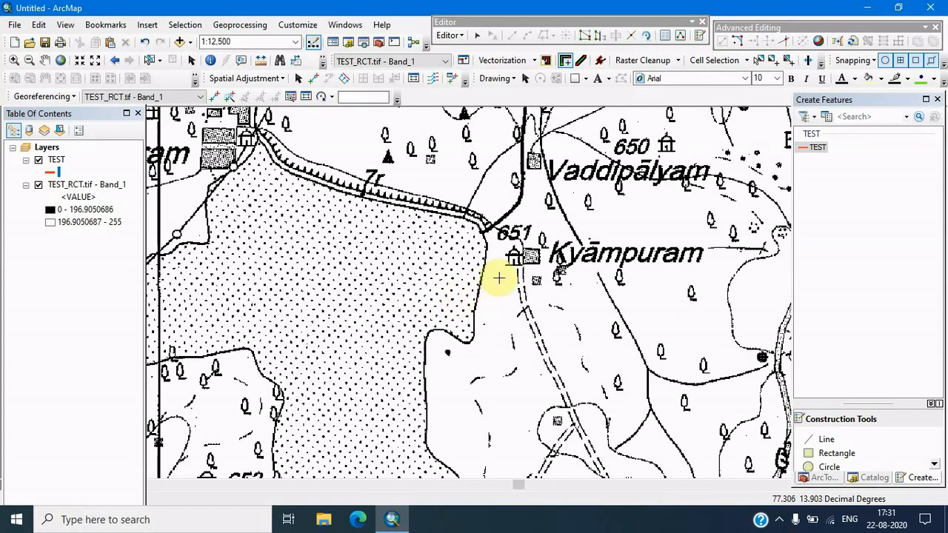
scroll(482, 258, "up", 2)
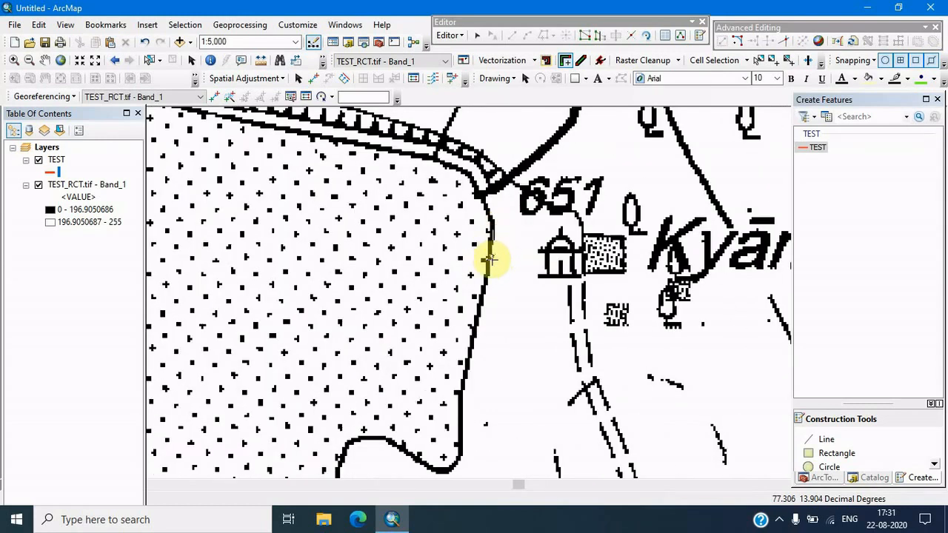
left_click(488, 259)
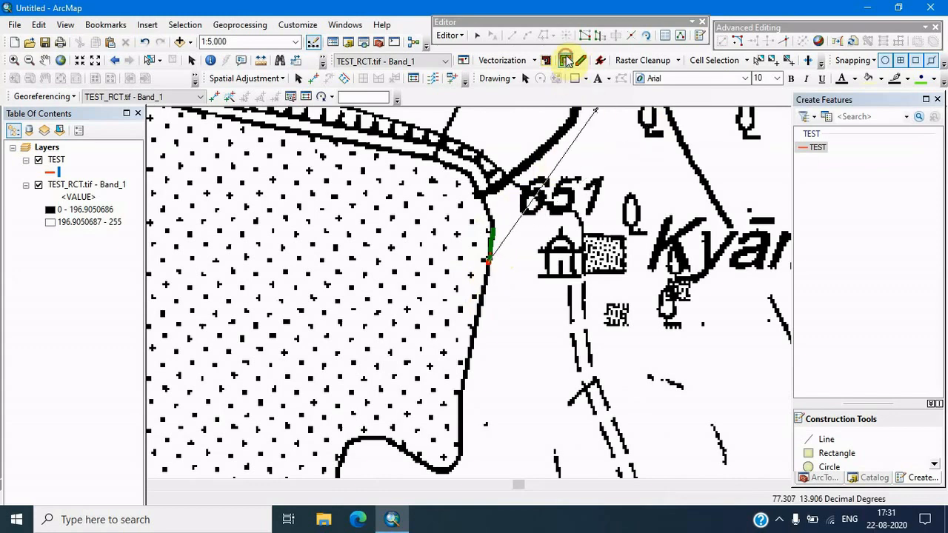
scroll(478, 290, "up", 3)
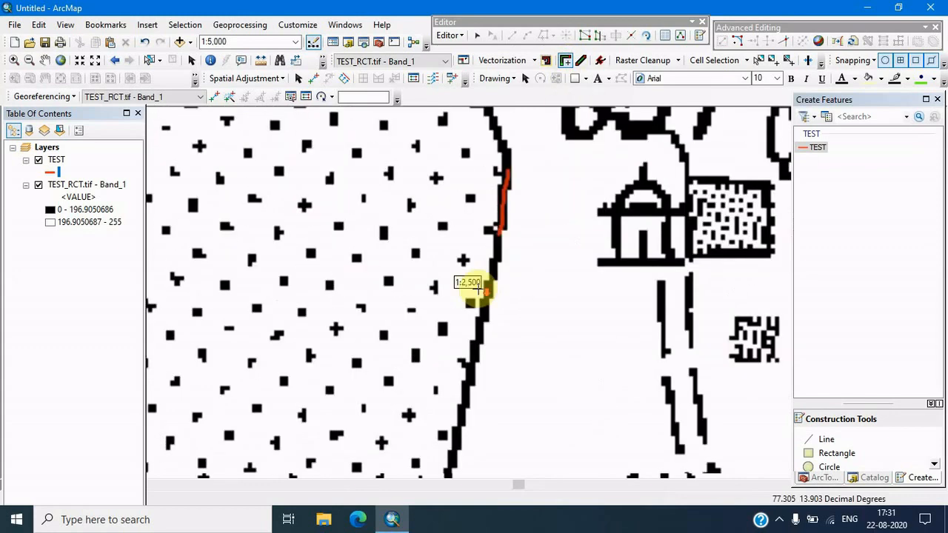
left_click(498, 267)
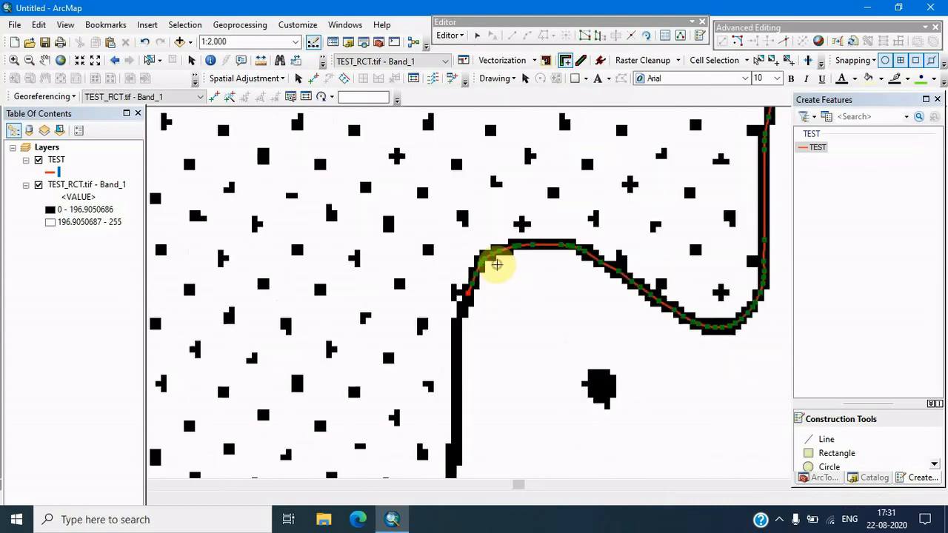
scroll(510, 286, "down", 6)
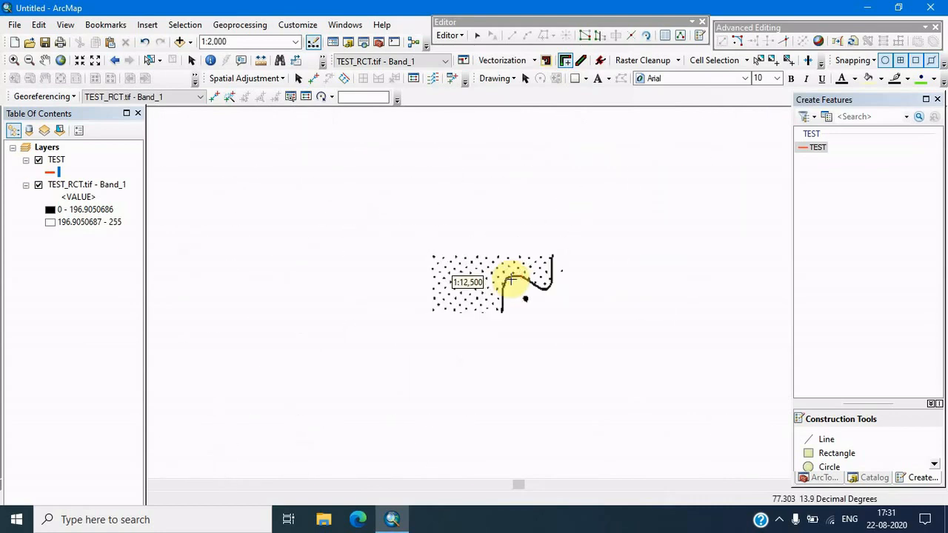
scroll(508, 300, "up", 5)
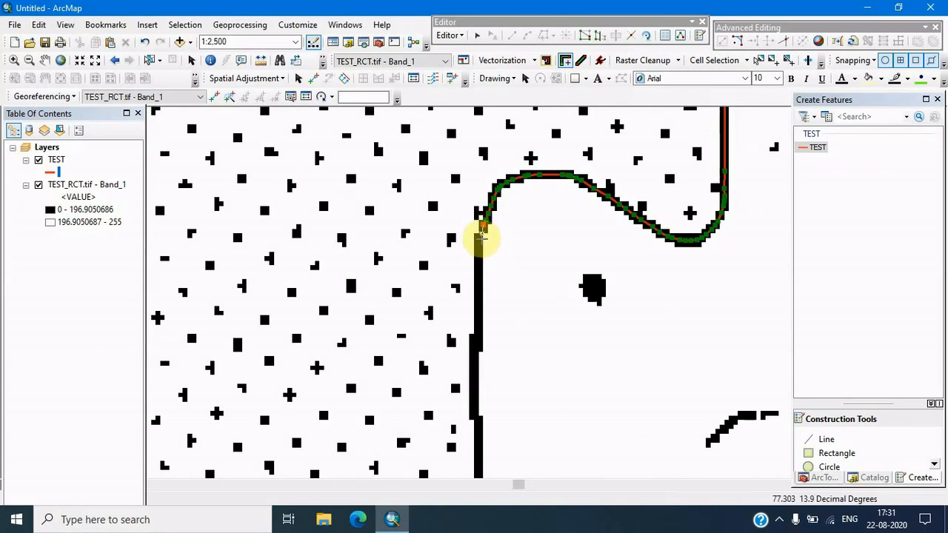
left_click(479, 247)
scroll(479, 247, "up", 5)
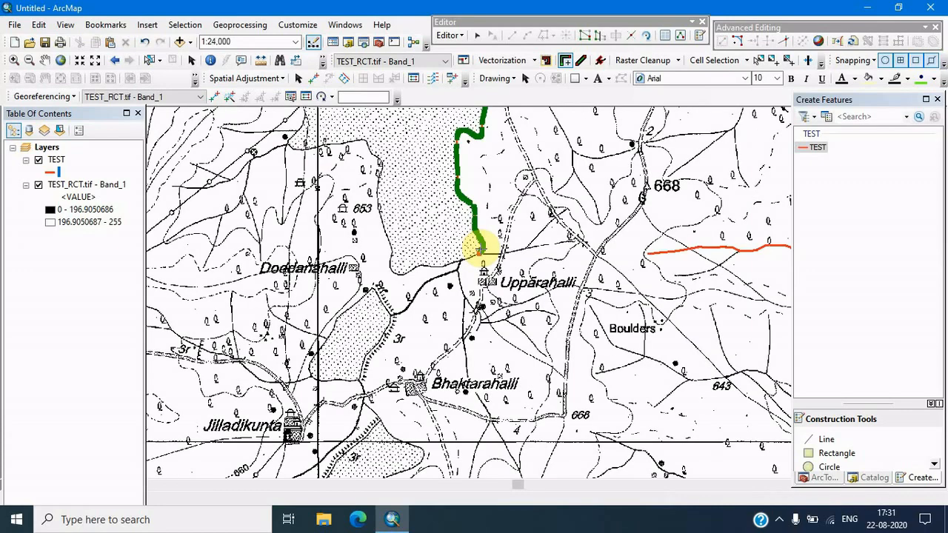
left_click_drag(522, 250, 570, 371)
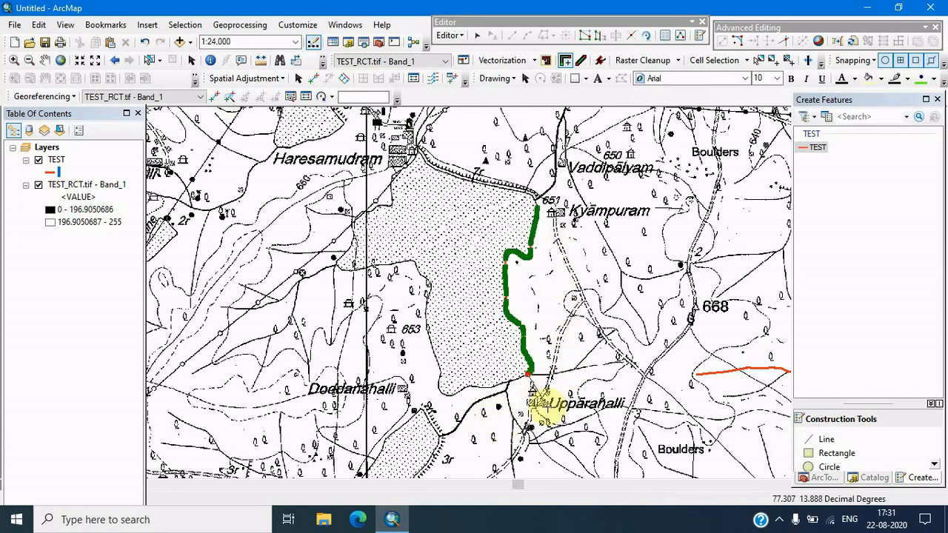
Continue the trace west along the lake's southern shore and north past spot height 653, then finish the sketch
scroll(511, 402, "up", 3)
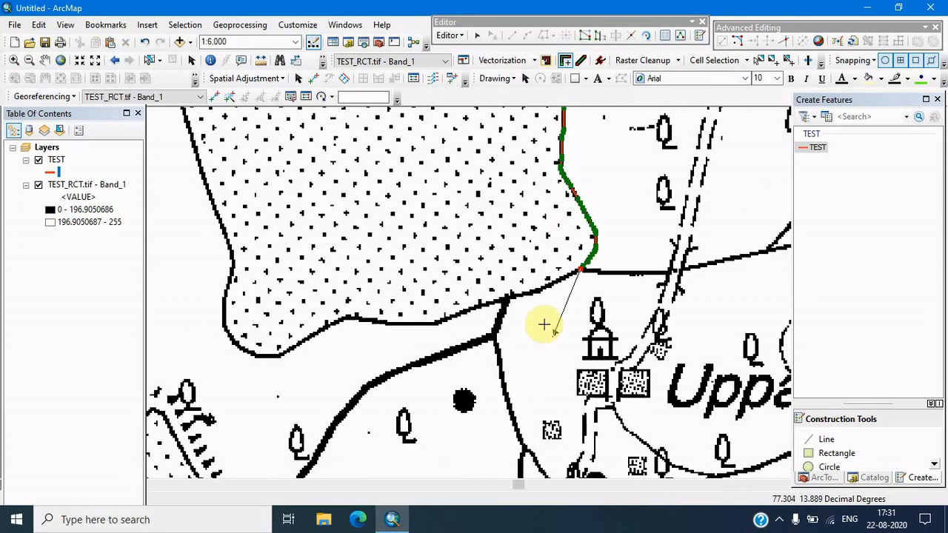
left_click(554, 282)
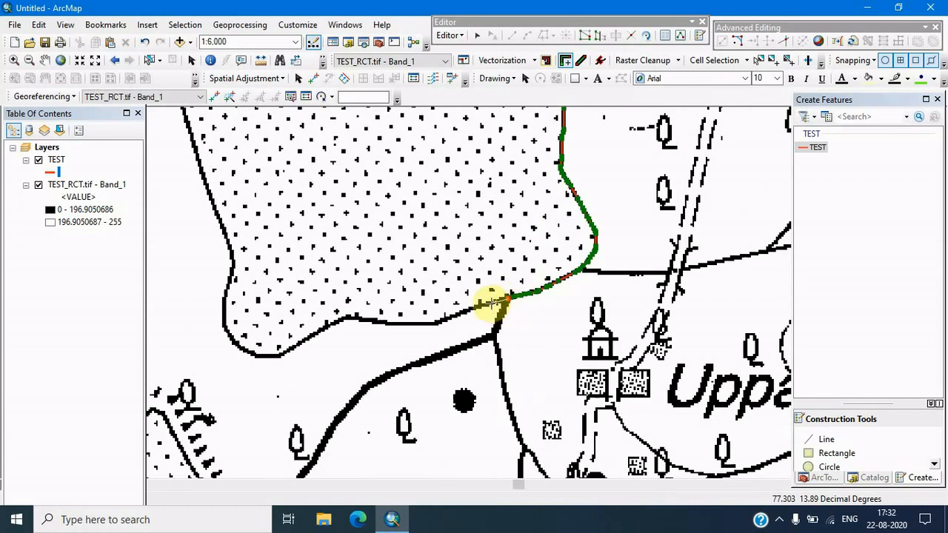
scroll(491, 302, "up", 5)
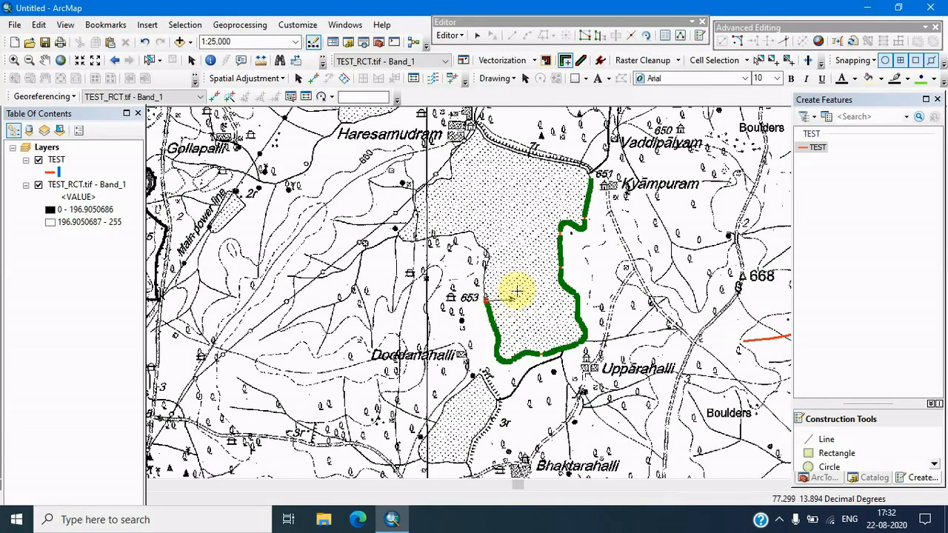
scroll(504, 308, "down", 5)
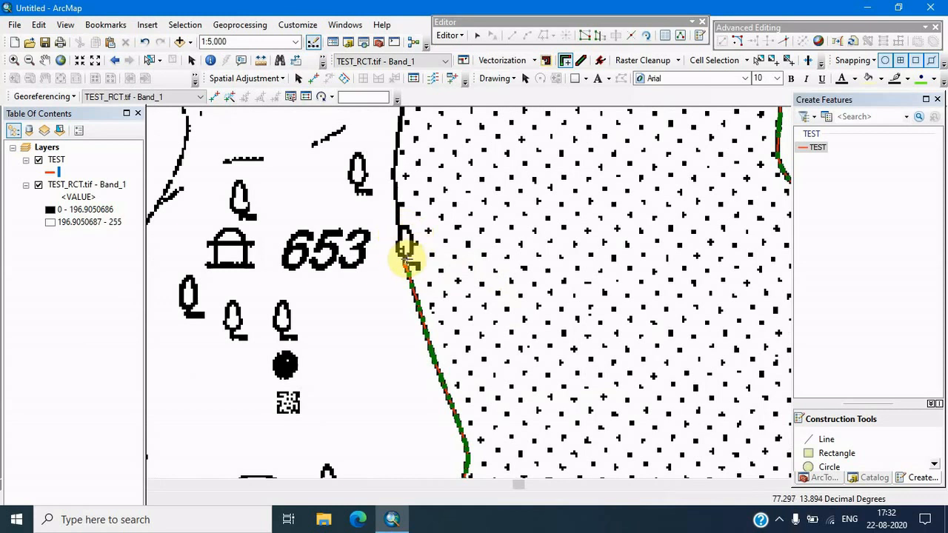
left_click(397, 219)
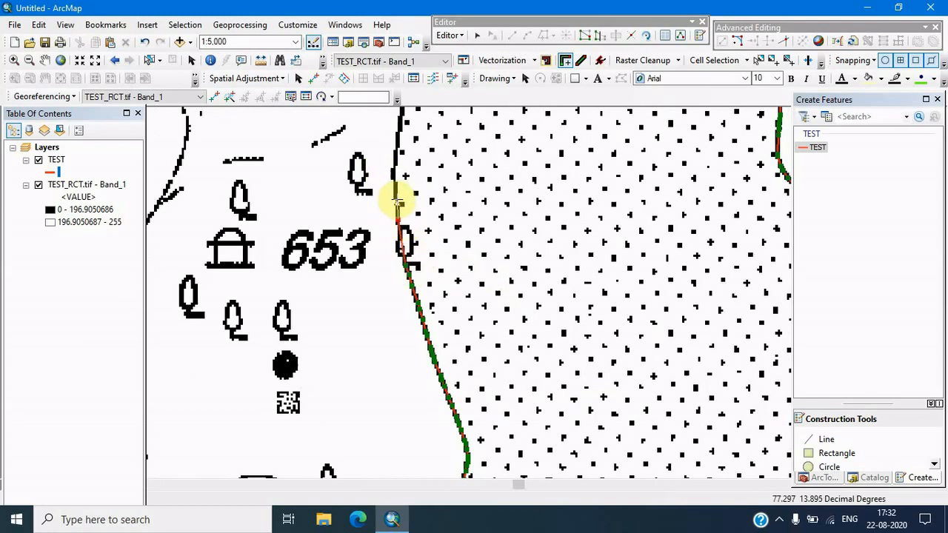
scroll(395, 194, "up", 3)
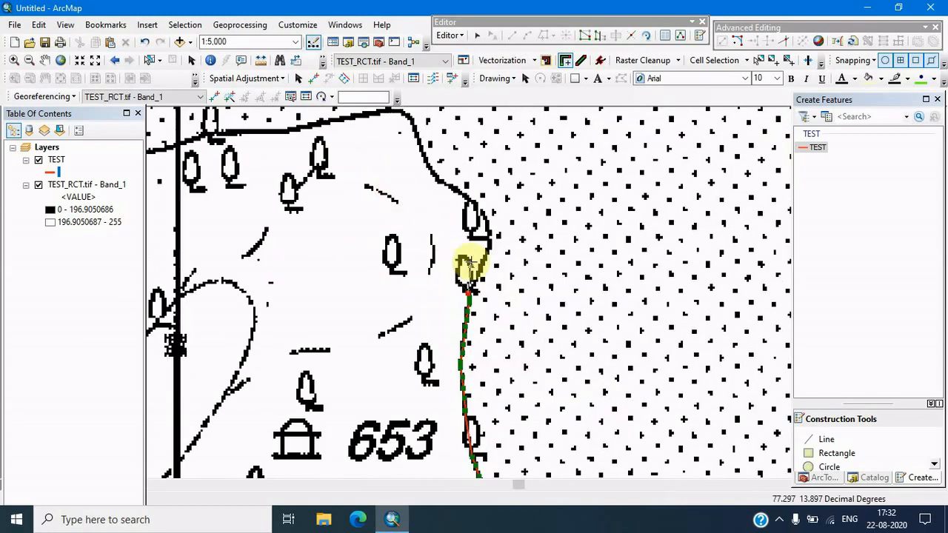
scroll(472, 261, "up", 2)
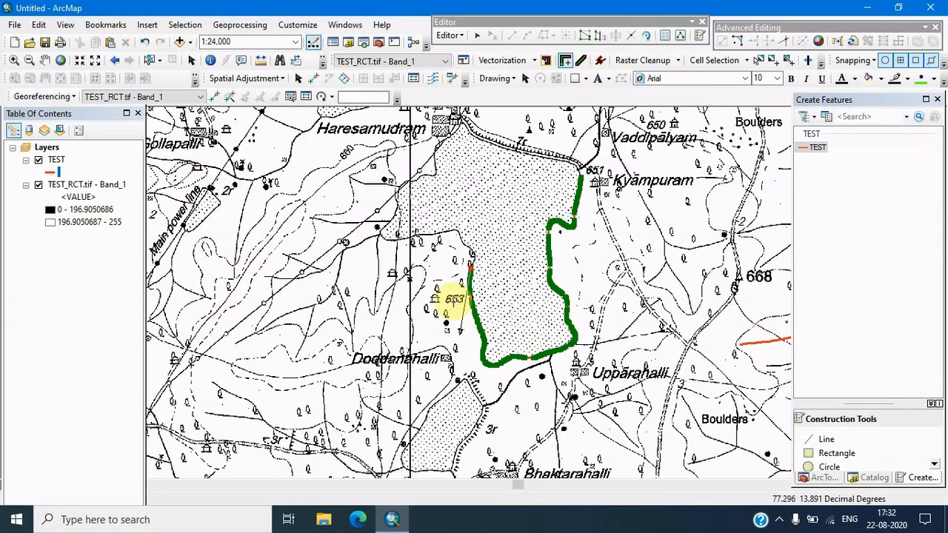
scroll(470, 246, "down", 3)
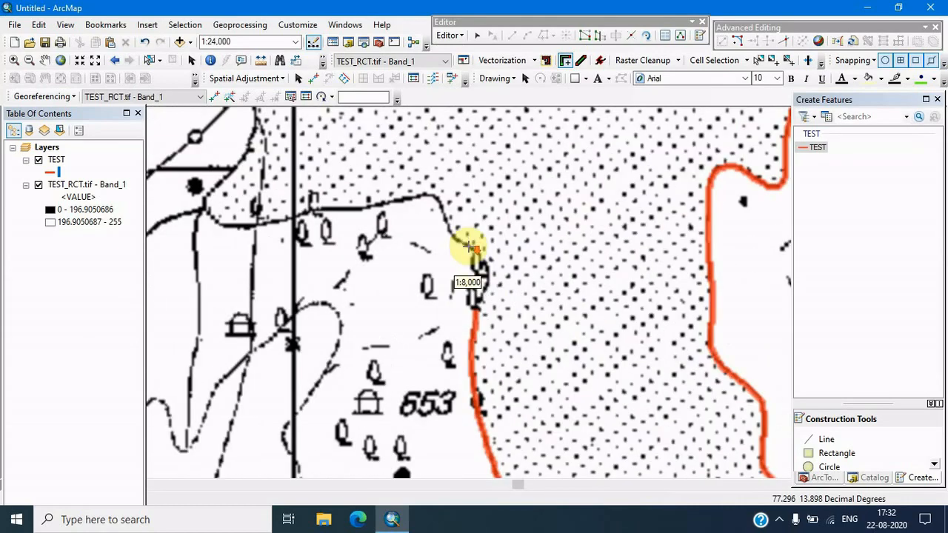
right_click(492, 318)
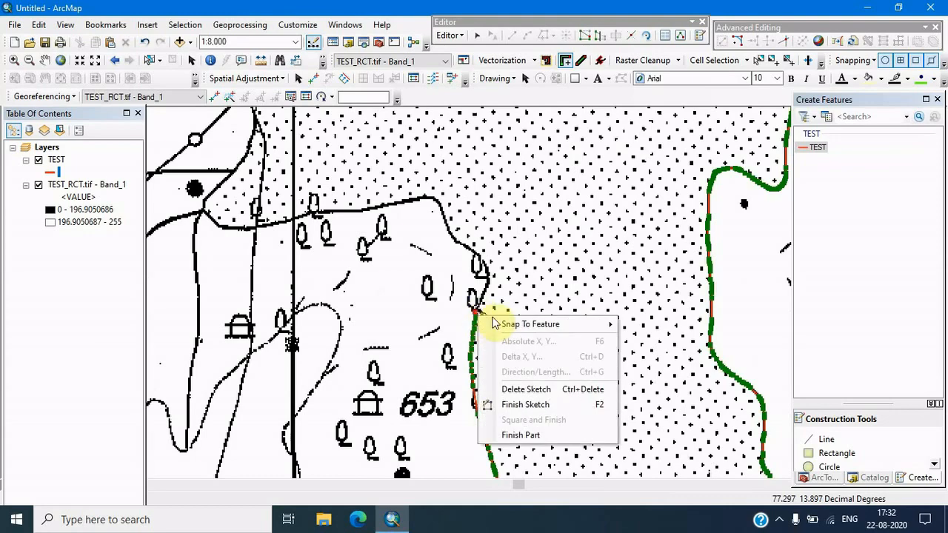
left_click(522, 405)
Zoom out, clear the selection and turn off the TEST_RCT.tif - Band_1 layer to view only the traced lines
scroll(511, 385, "up", 5)
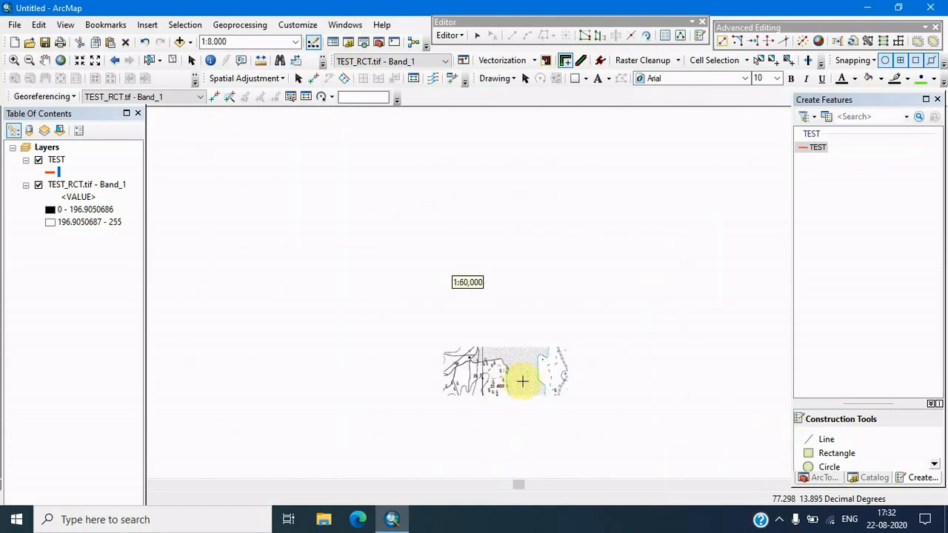
left_click_drag(545, 394, 422, 254)
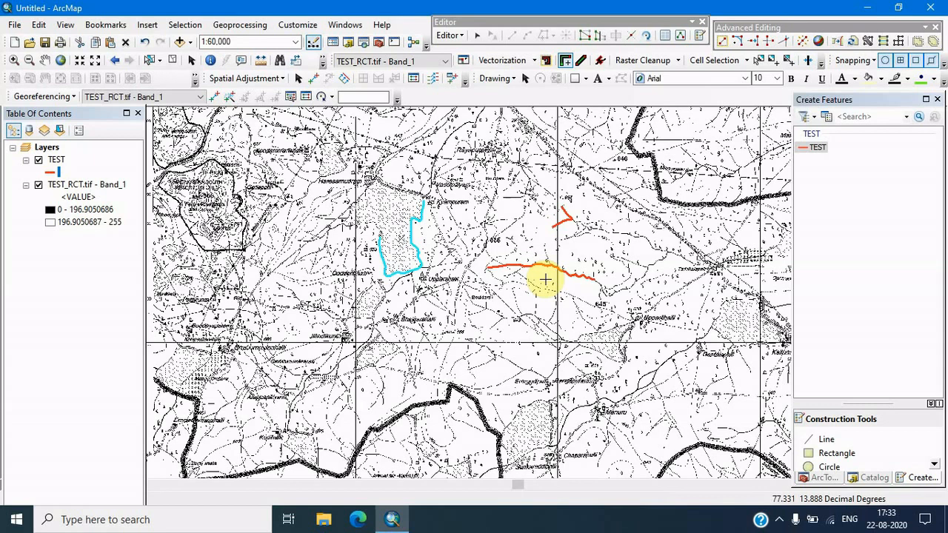
left_click(567, 66)
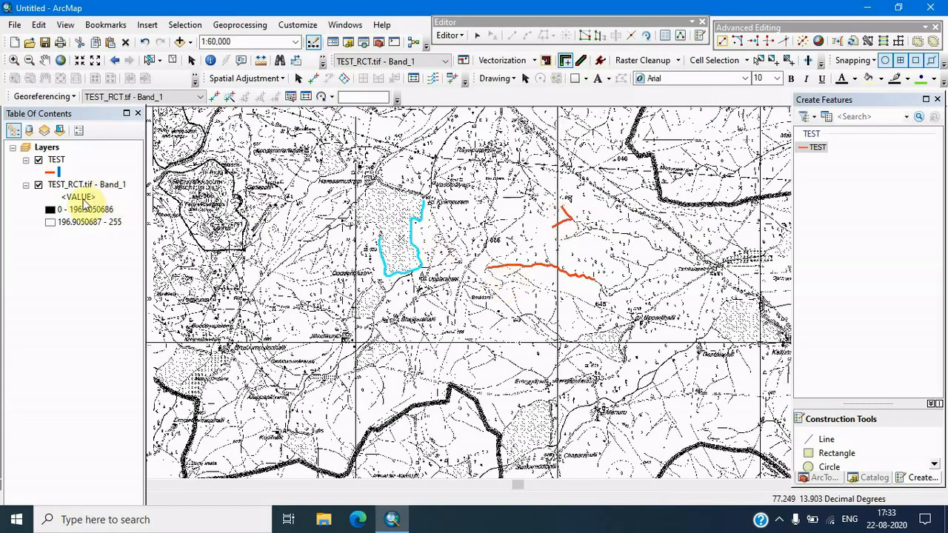
left_click(39, 185)
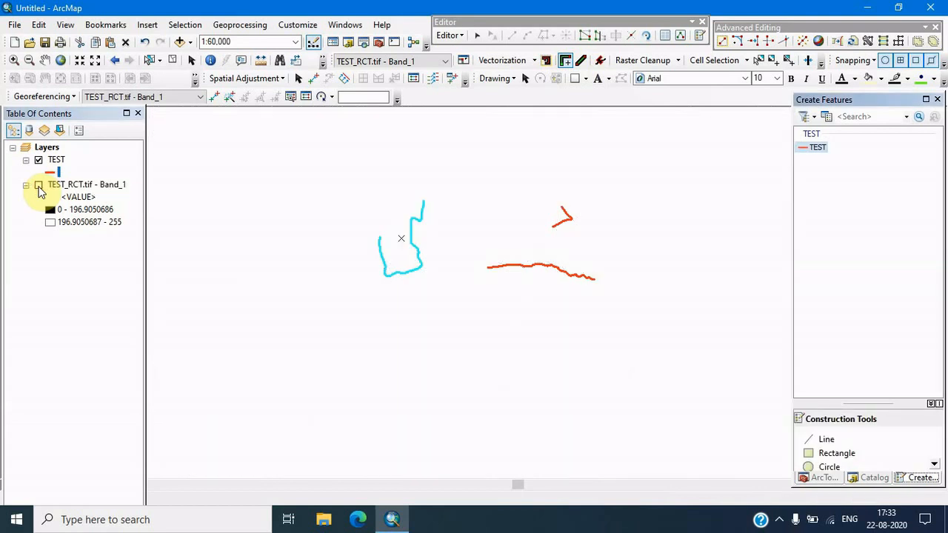
left_click(171, 60)
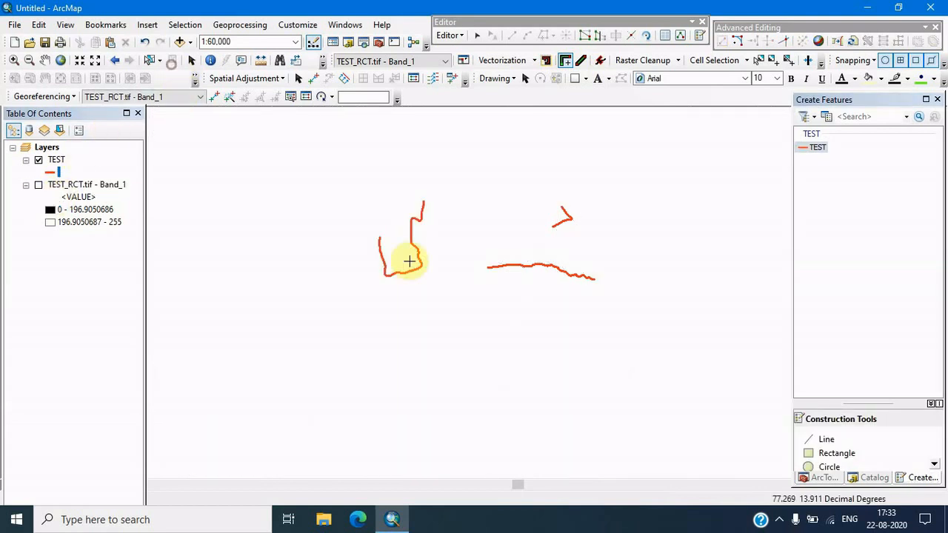
Add the colour TEST_RCT.tif raster from the Catalog to the map and zoom in to compare the traced lines with it
left_click(875, 477)
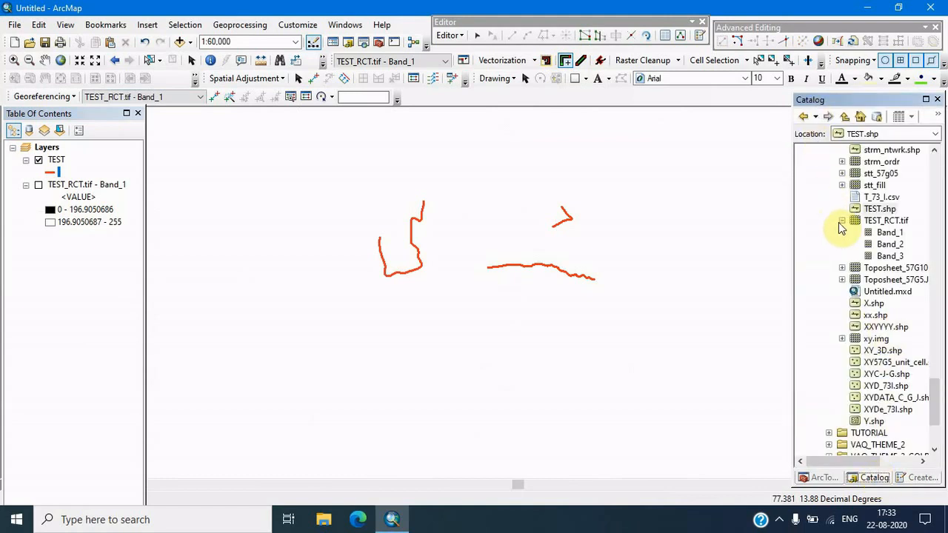
left_click(842, 221)
left_click_drag(882, 221, 529, 256)
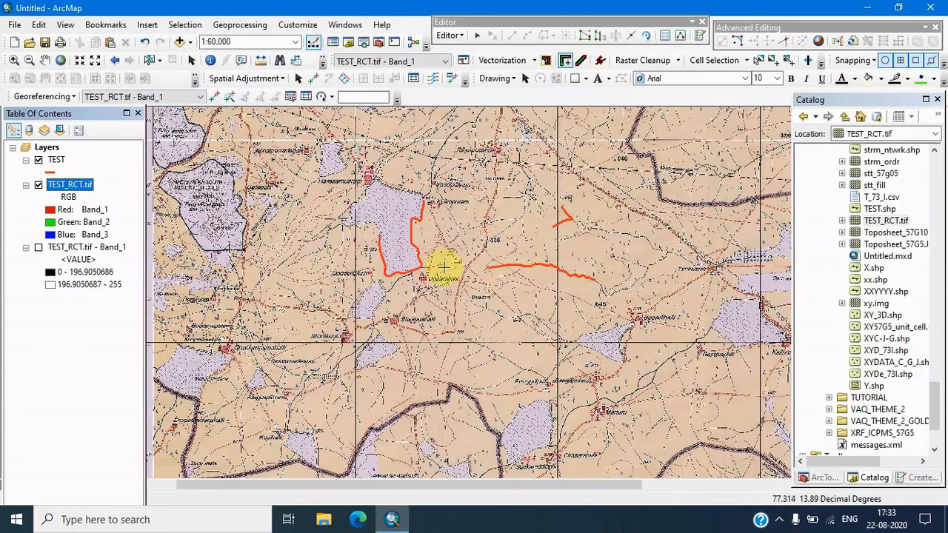
scroll(404, 226, "up", 3)
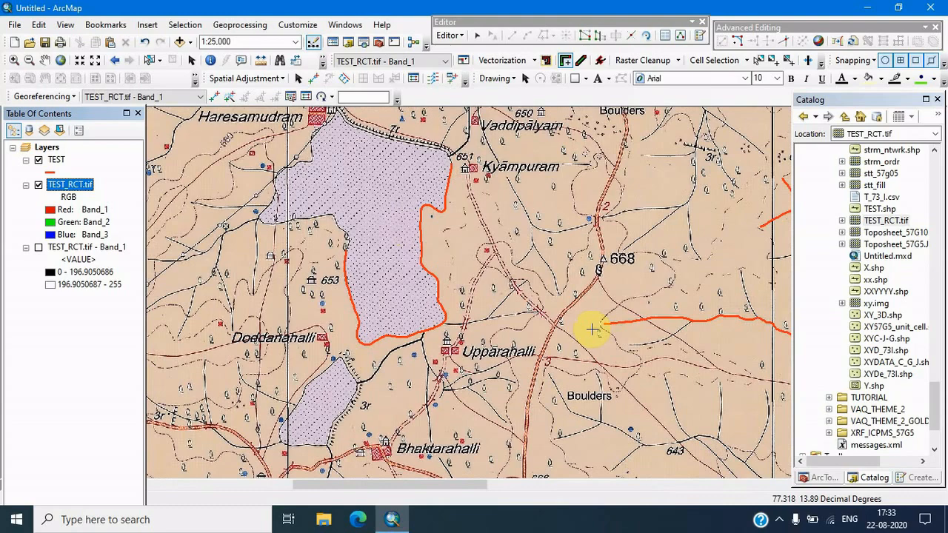
left_click_drag(602, 328, 474, 292)
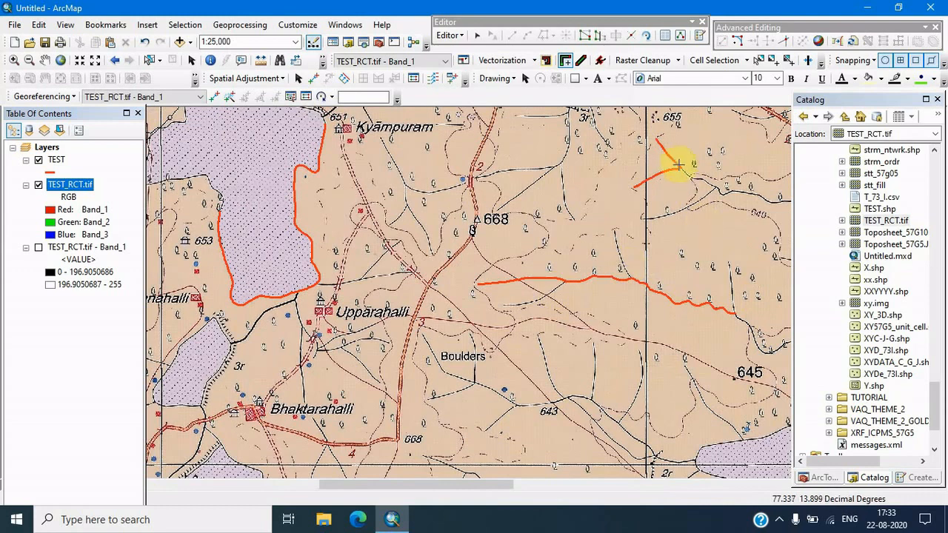